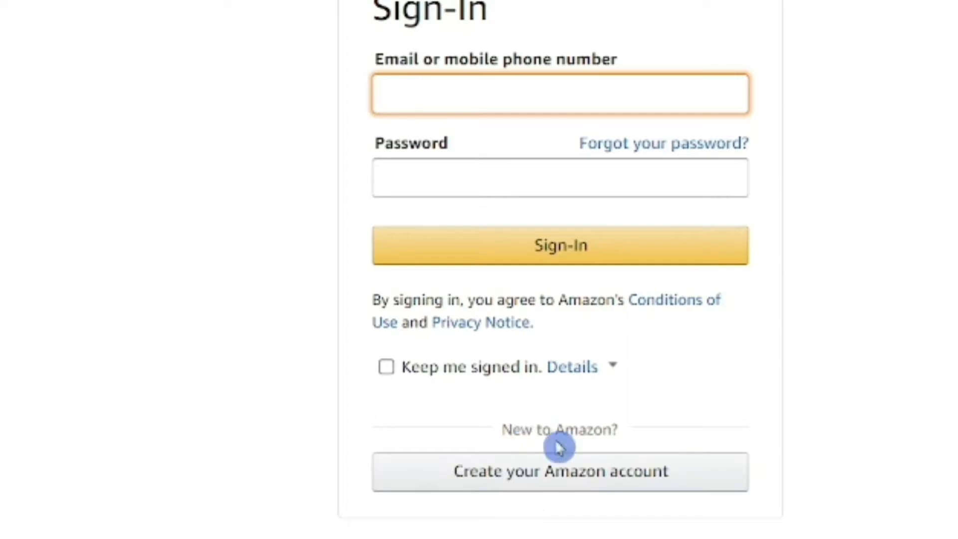
Create a new Amazon account by filling in the name, email and password fields.
{"action": "left_click", "coordinate": [607, 472]}
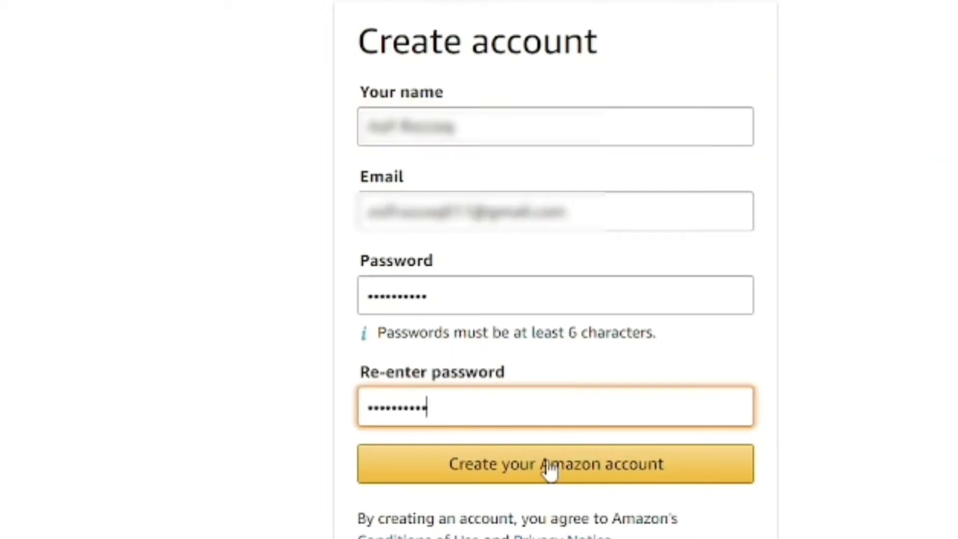
{"action": "left_click", "coordinate": [550, 468]}
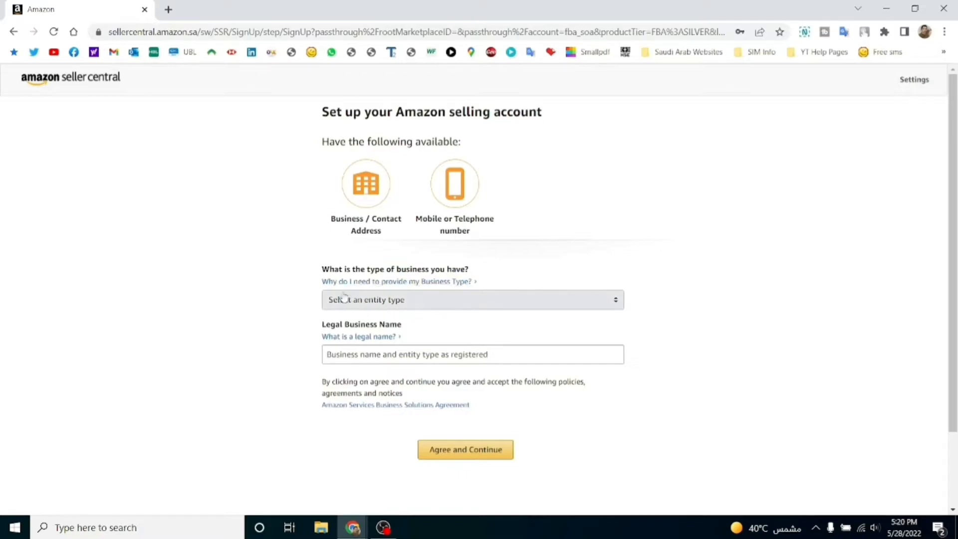
Choose 'None, I am an individual' as business type and dismiss the Individual explanation note.
{"action": "left_click", "coordinate": [385, 303]}
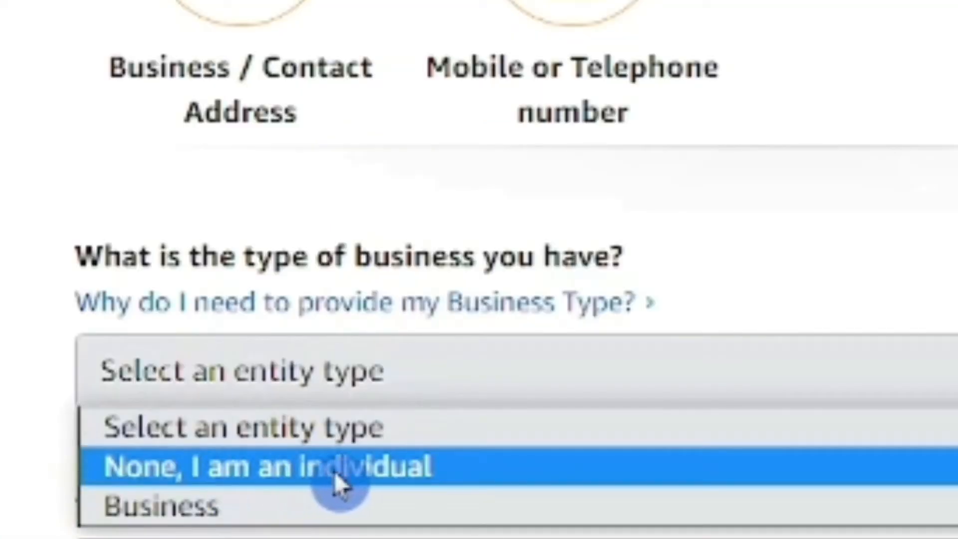
{"action": "left_click", "coordinate": [261, 477]}
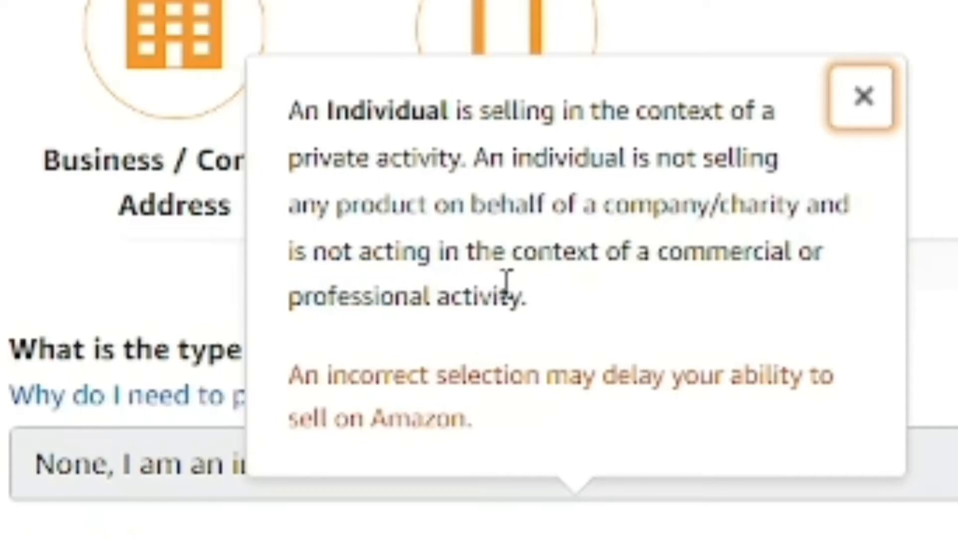
{"action": "left_click", "coordinate": [556, 300]}
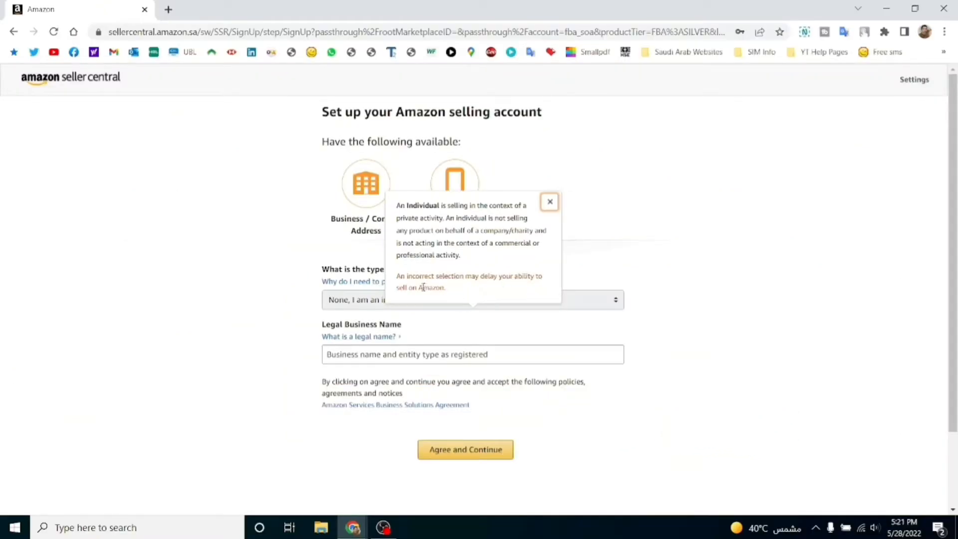
{"action": "left_click", "coordinate": [550, 203]}
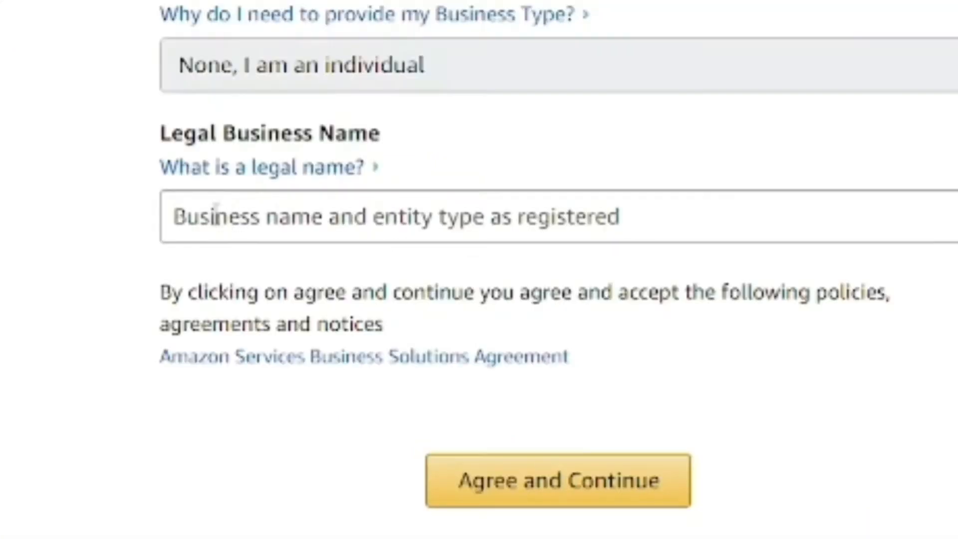
Enter the seller's full legal name in Legal Business Name and accept the agreement.
{"action": "left_click", "coordinate": [322, 197]}
{"action": "left_click", "coordinate": [306, 220]}
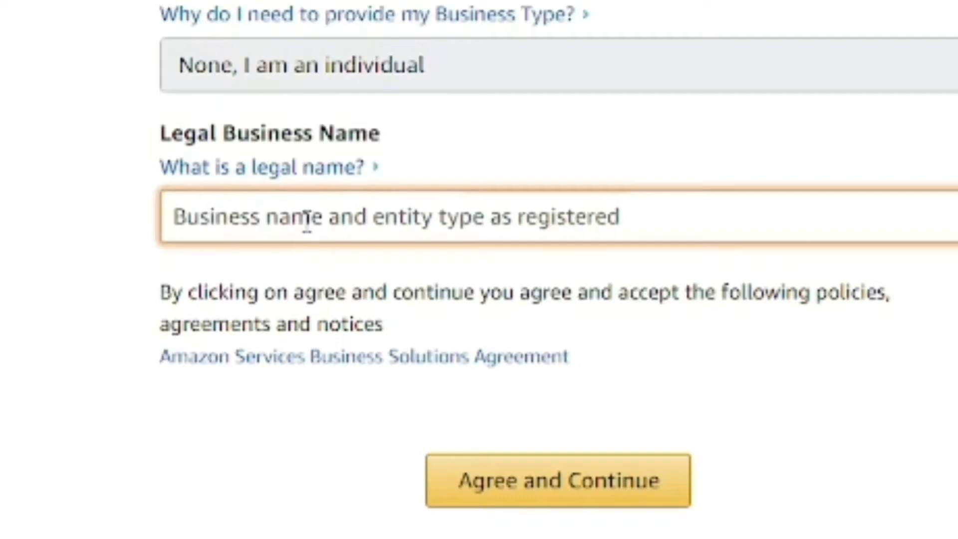
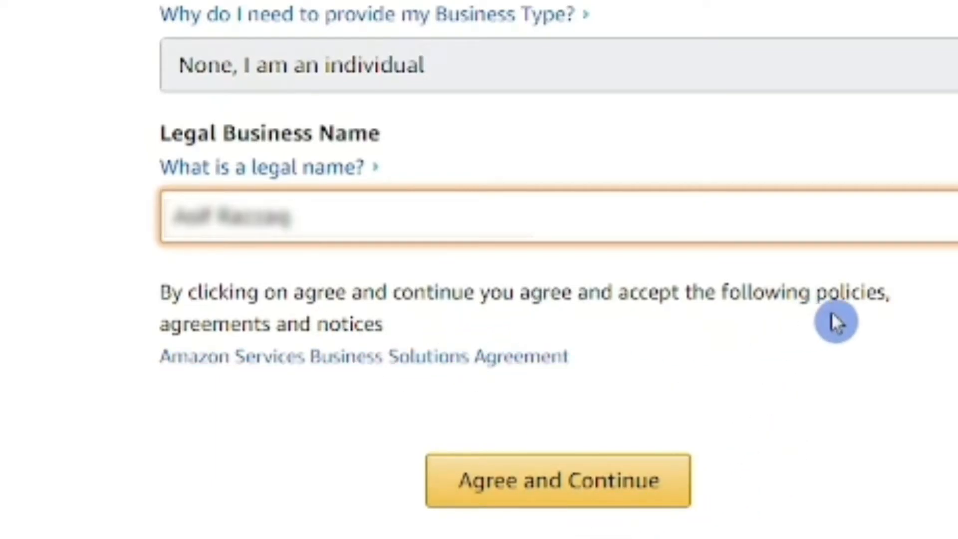
{"action": "left_click", "coordinate": [523, 505]}
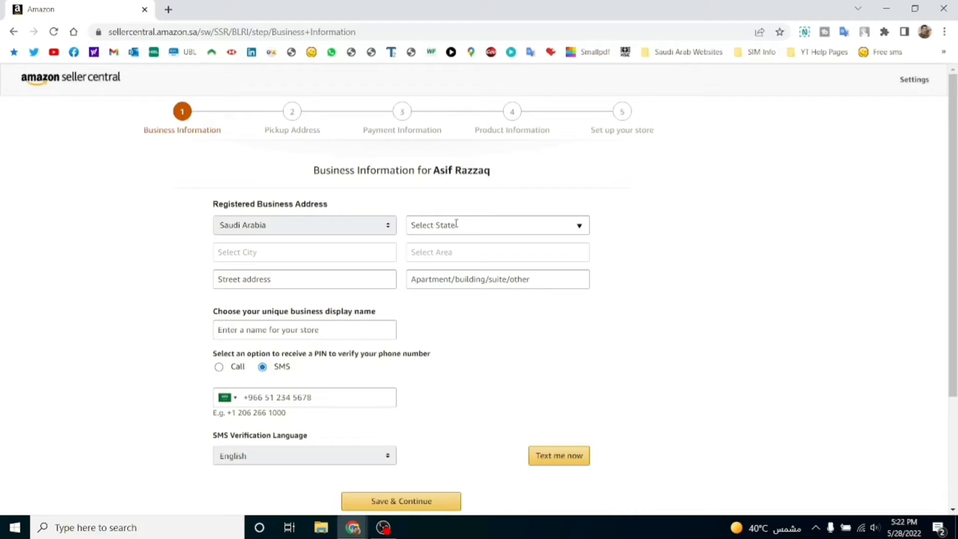
Set the business address state and city to Riyadh, then expand the area list.
{"action": "left_click", "coordinate": [490, 229]}
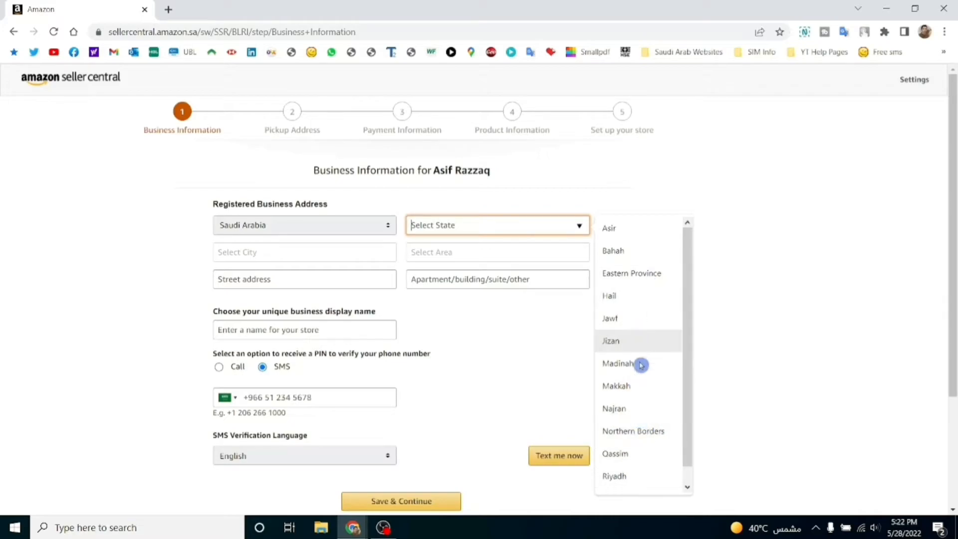
{"action": "left_click", "coordinate": [632, 480]}
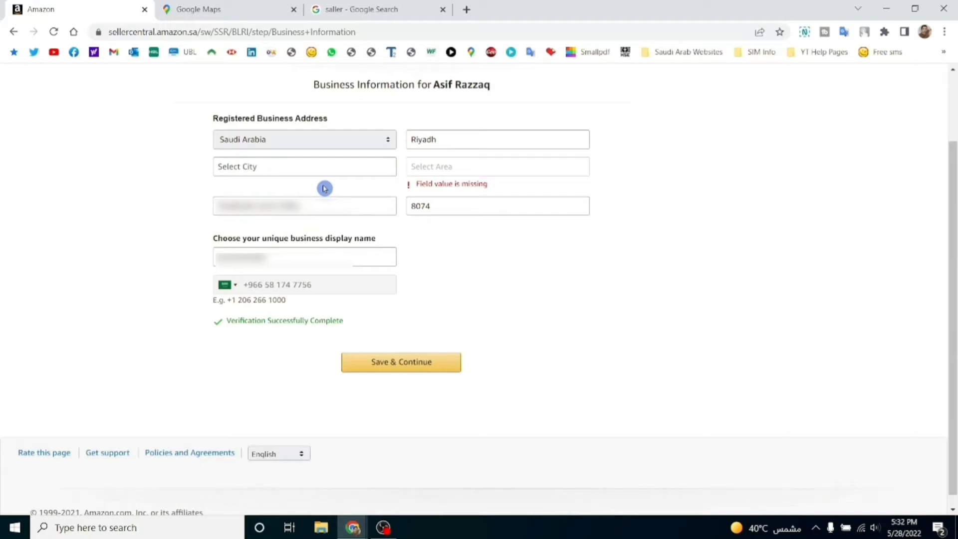
{"action": "left_click", "coordinate": [329, 173]}
{"action": "type", "text": "Riy"}
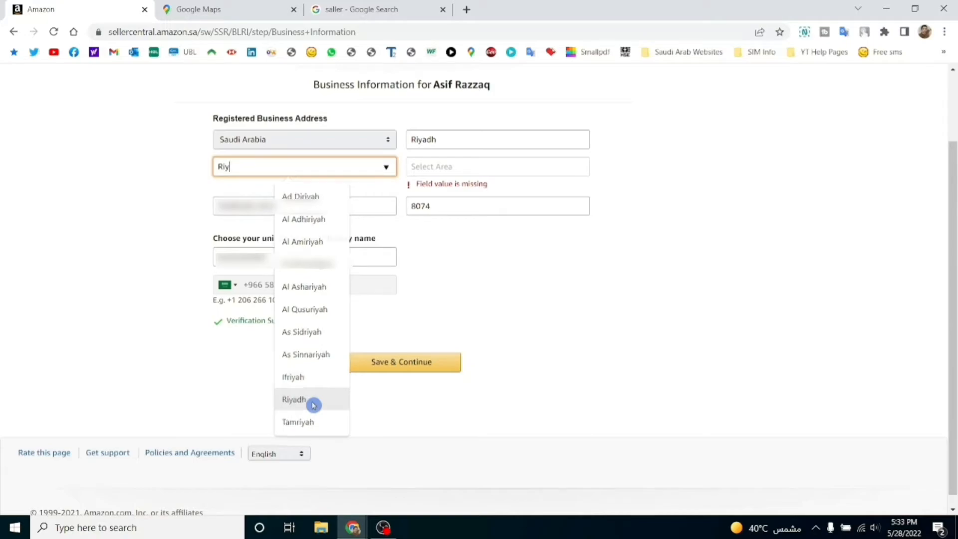
{"action": "left_click", "coordinate": [313, 403]}
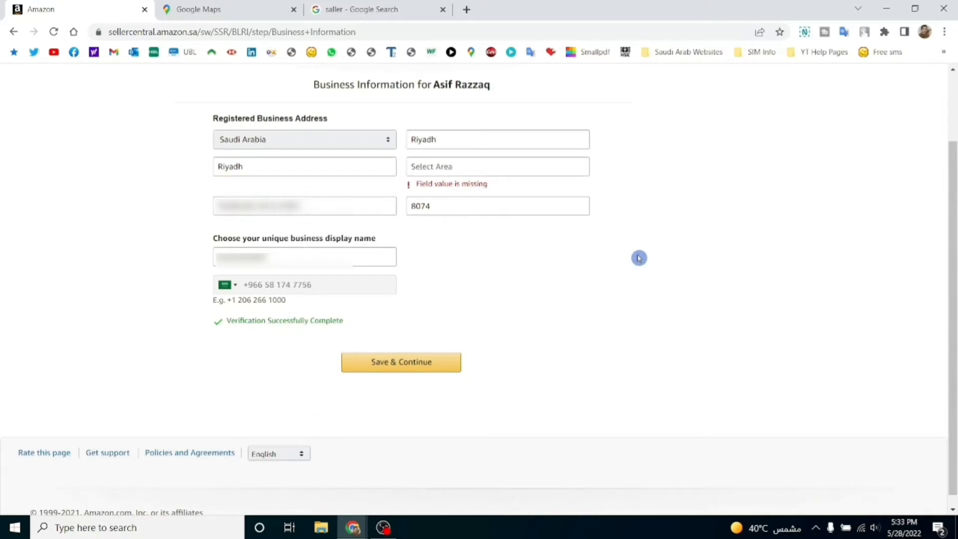
{"action": "left_click", "coordinate": [568, 166]}
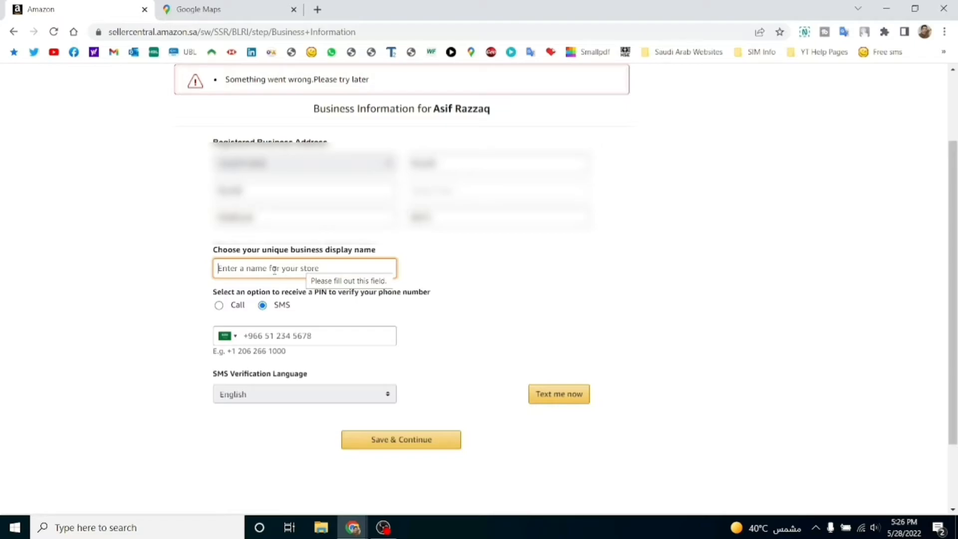
Set display name 'ExpressSaller', enter the mobile number, and request an English SMS PIN.
{"action": "type", "text": "E"}
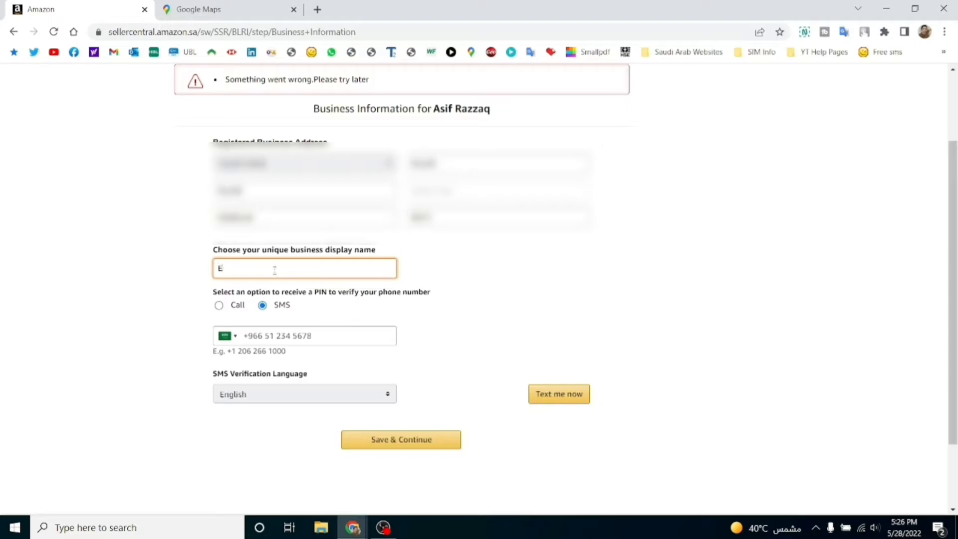
{"action": "type", "text": "xpressSaller"}
{"action": "left_click", "coordinate": [484, 306]}
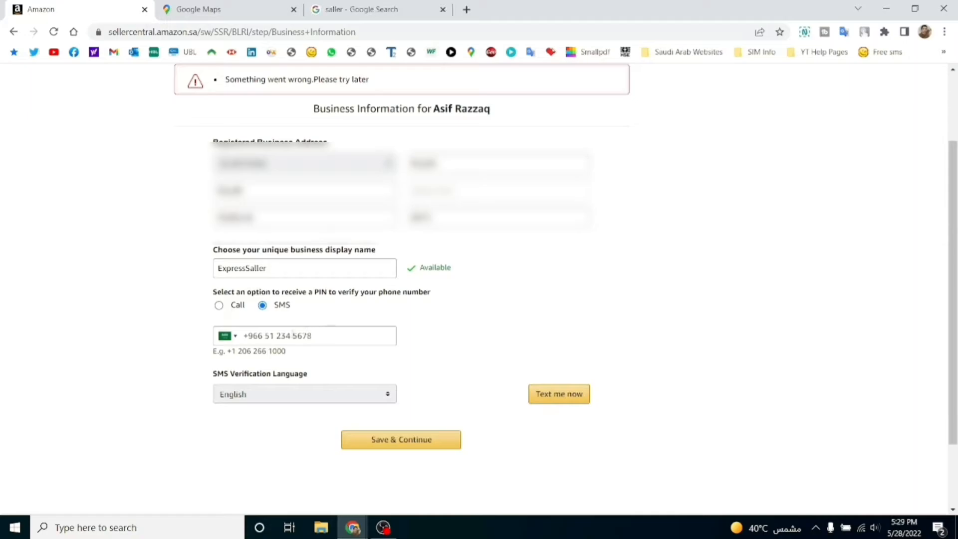
{"action": "left_click", "coordinate": [290, 336]}
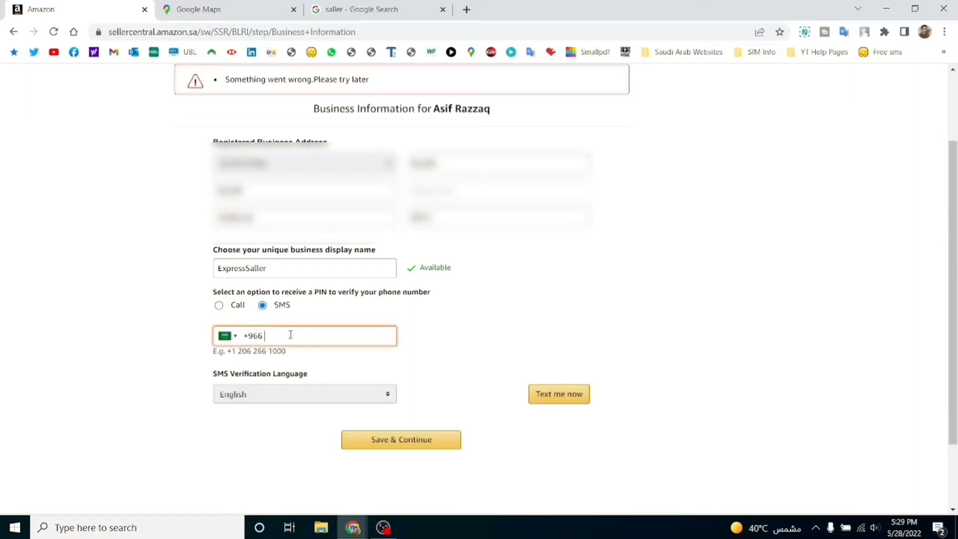
{"action": "type", "text": "5•••••••"}
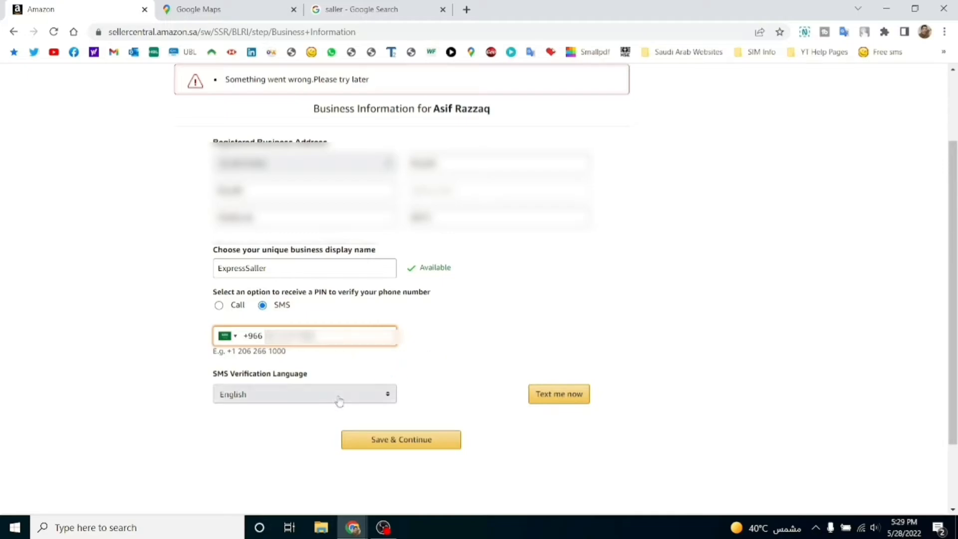
{"action": "left_click", "coordinate": [380, 404]}
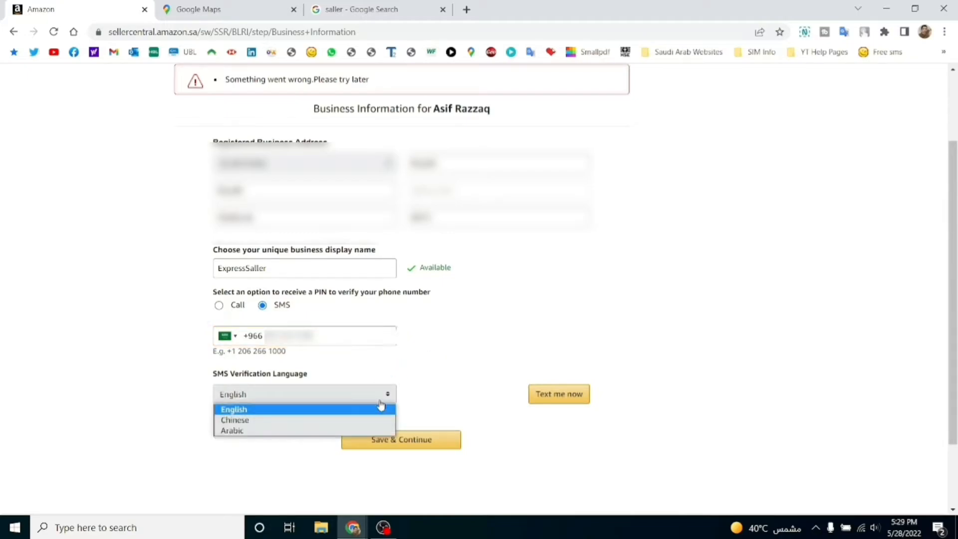
{"action": "left_click", "coordinate": [380, 405]}
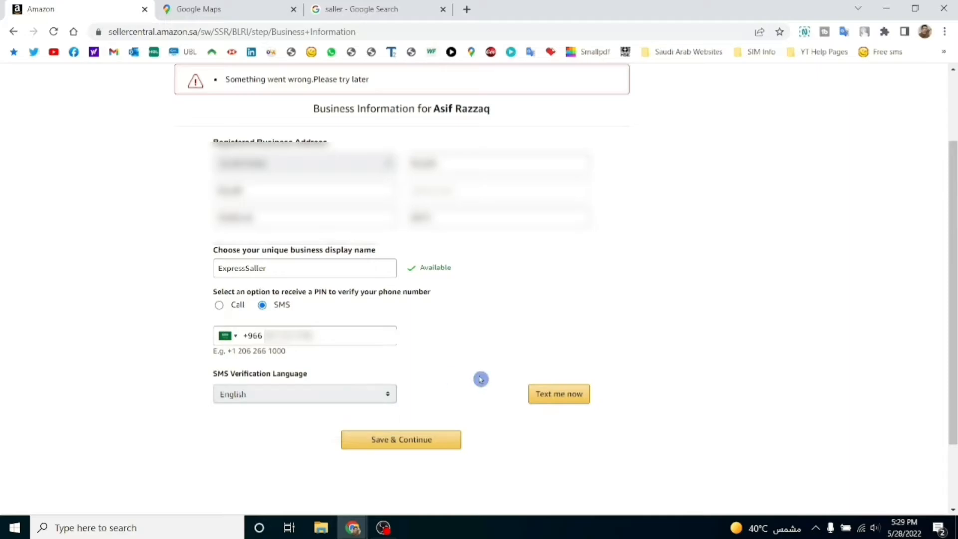
{"action": "left_click", "coordinate": [559, 397]}
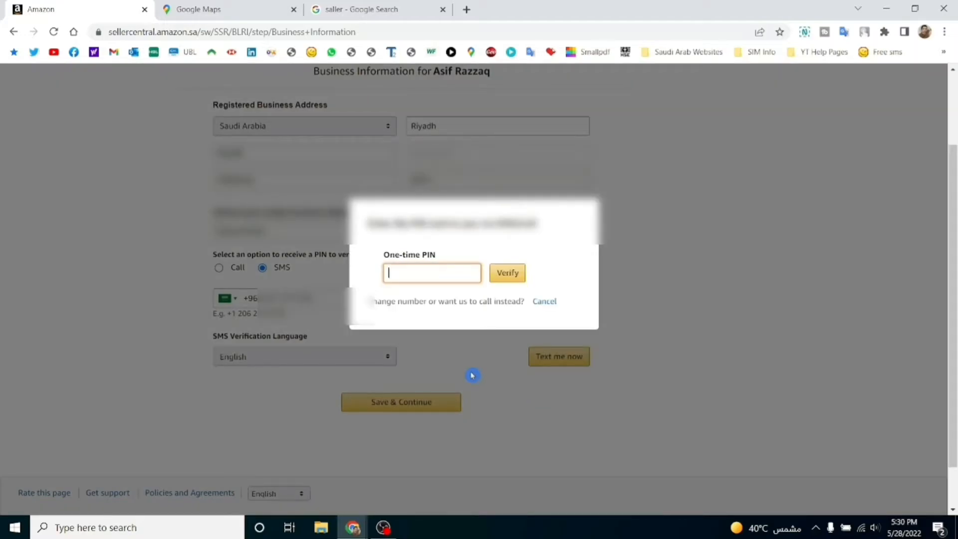
Enter the one-time PIN received by SMS and verify the phone number.
{"action": "type", "text": "******"}
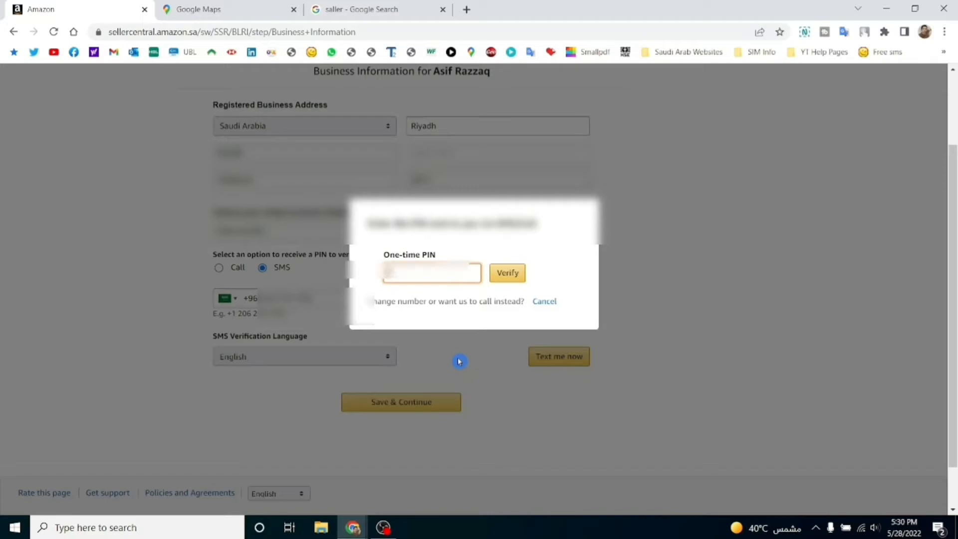
{"action": "left_click", "coordinate": [507, 272]}
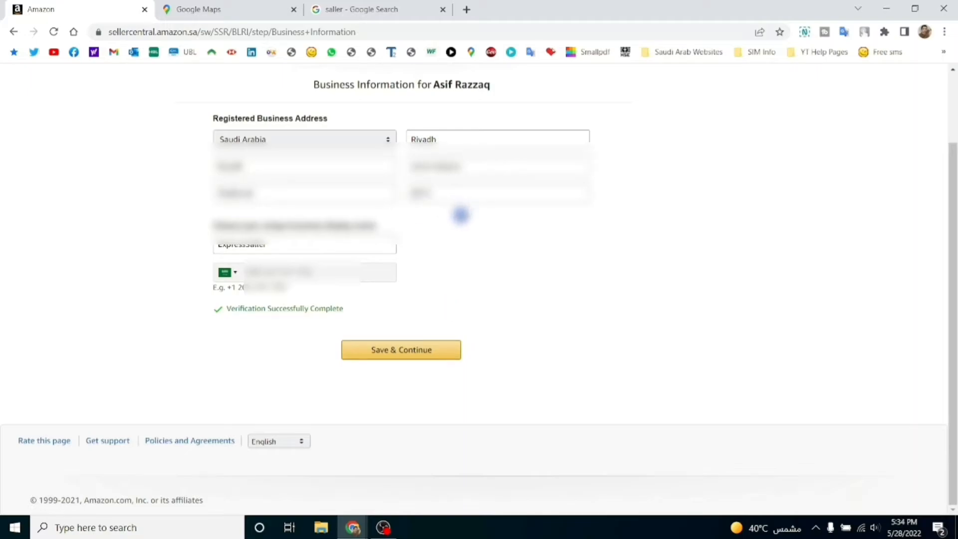
Save the business information, then save the Self Ship pickup address.
{"action": "left_click", "coordinate": [398, 355]}
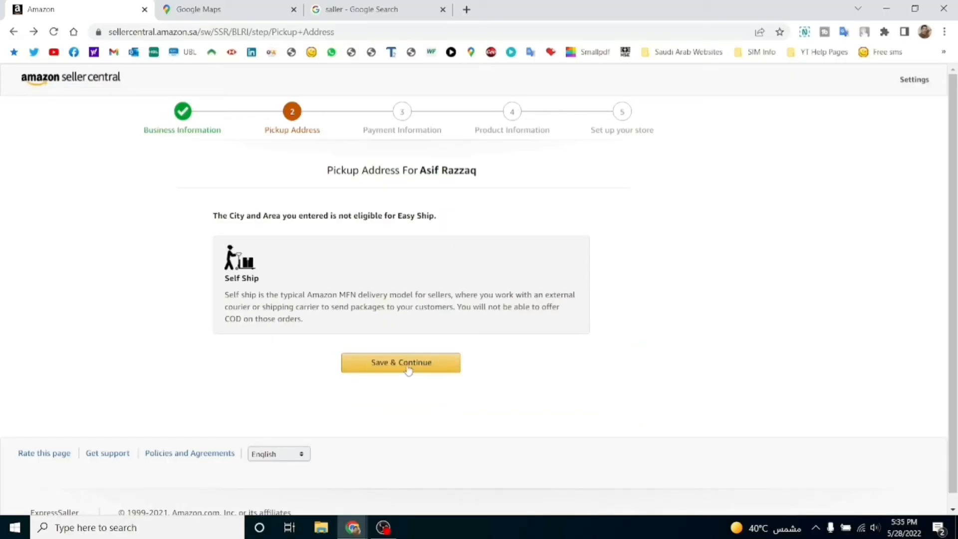
{"action": "left_click", "coordinate": [510, 452]}
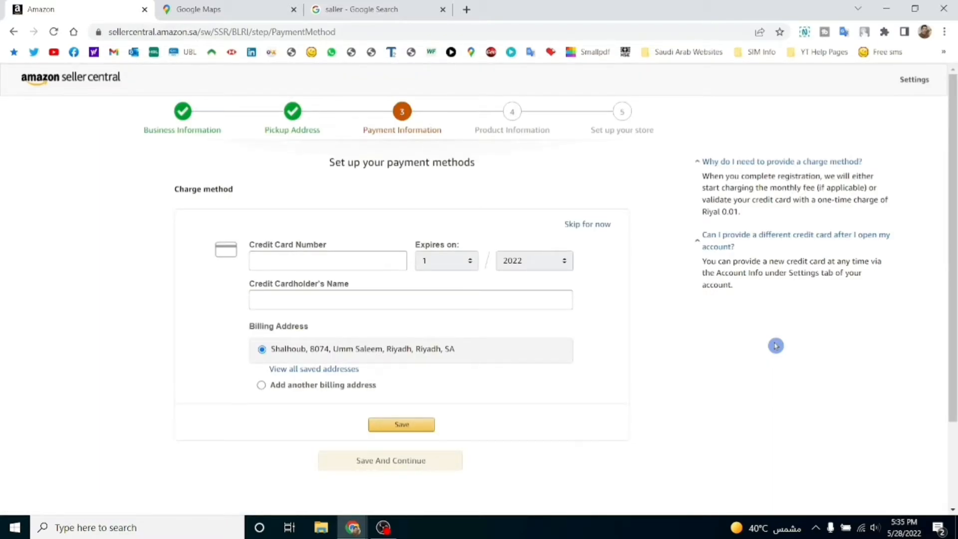
Enter and save the Visa credit card details as the charge method.
{"action": "left_click", "coordinate": [322, 261]}
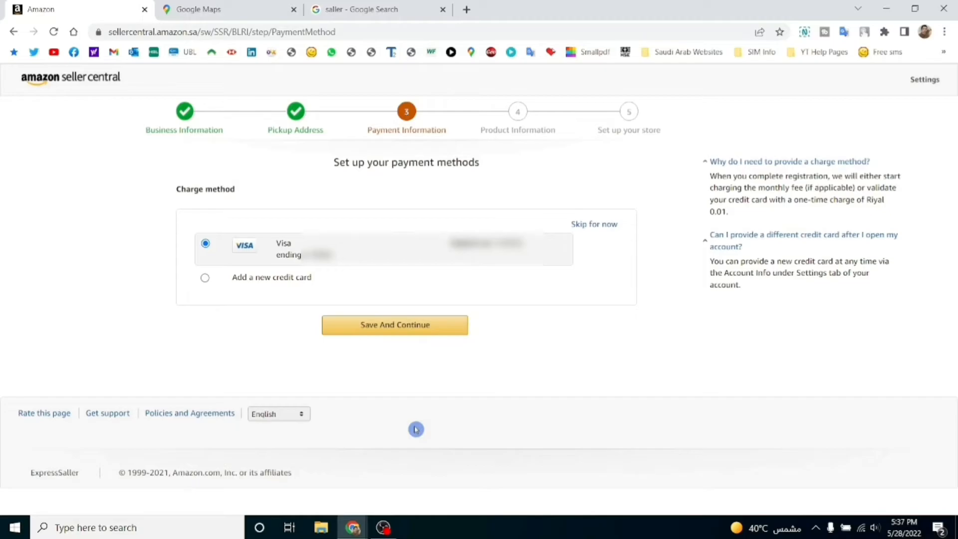
{"action": "left_click", "coordinate": [402, 337]}
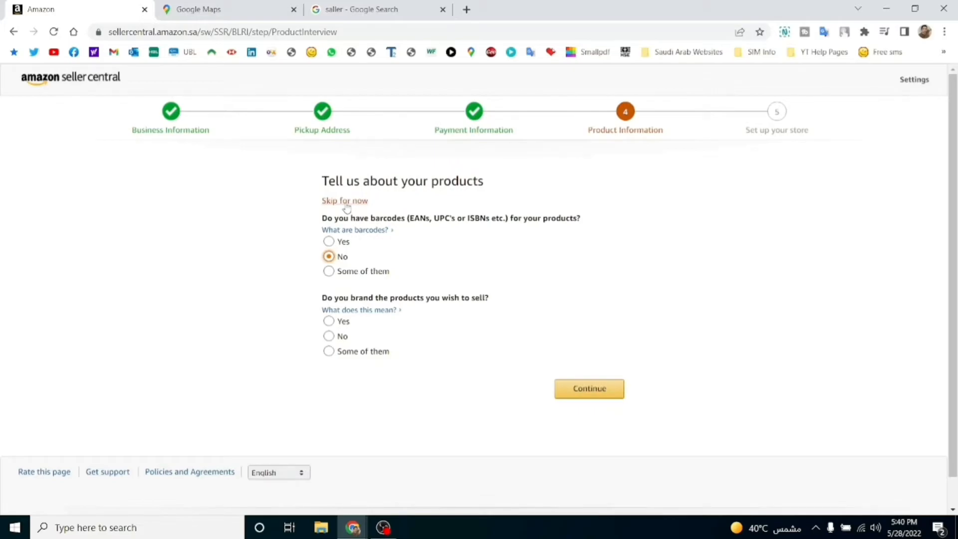
Skip barcodes and pick Consumer Electronics, Cell Phones & Accessories, Baby Products and Toys & Games categories.
{"action": "left_click", "coordinate": [345, 200]}
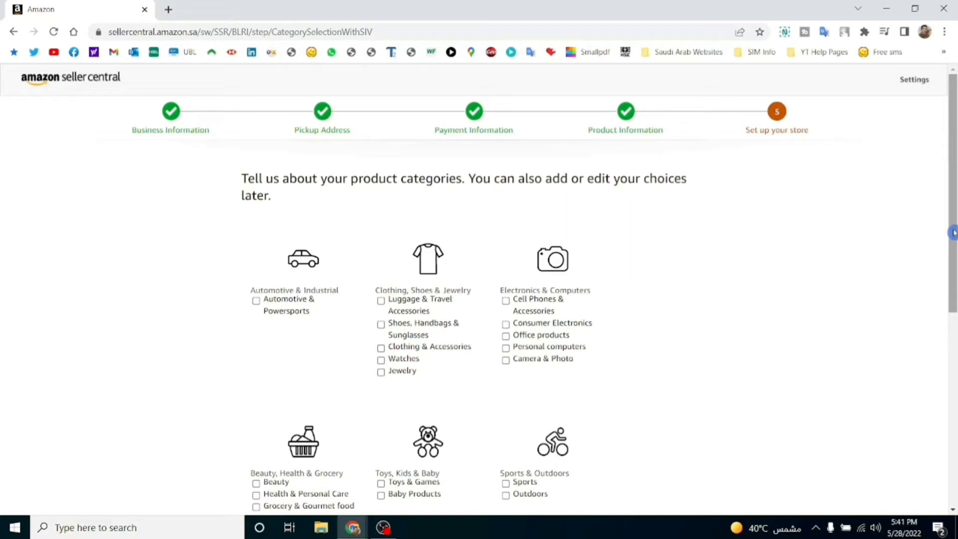
{"action": "left_click_drag", "start_coordinate": [952, 233], "coordinate": [954, 224]}
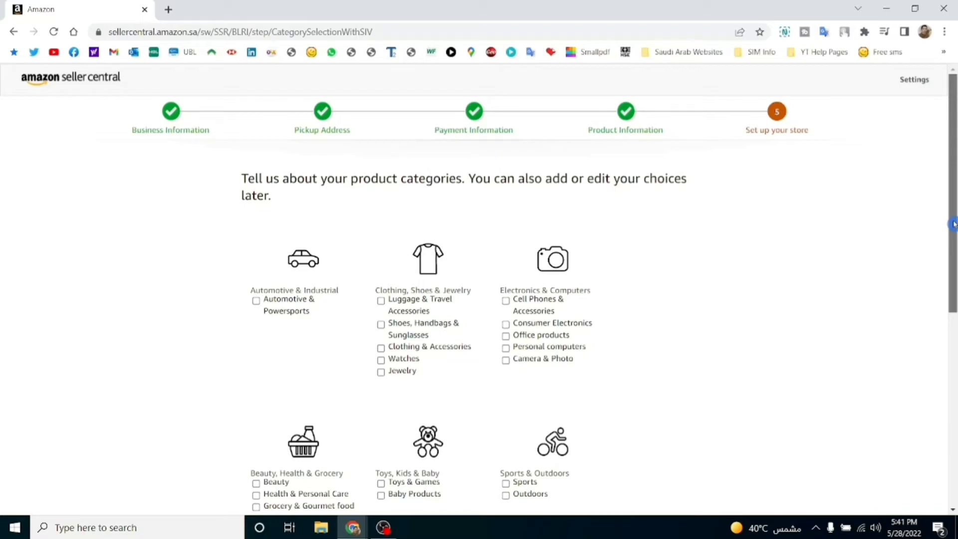
{"action": "left_click_drag", "start_coordinate": [953, 224], "coordinate": [954, 290]}
{"action": "left_click", "coordinate": [505, 217]}
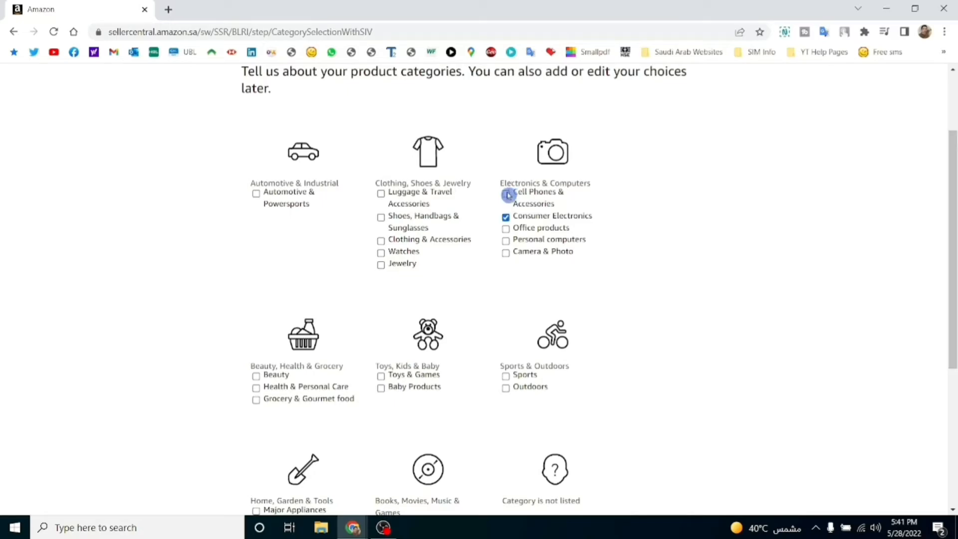
{"action": "left_click", "coordinate": [506, 194]}
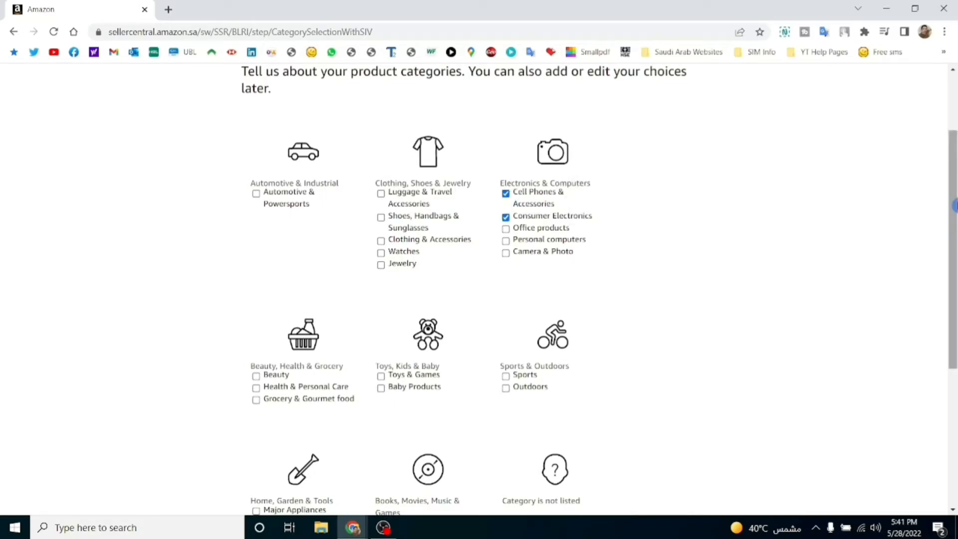
{"action": "left_click_drag", "start_coordinate": [954, 206], "coordinate": [955, 239]}
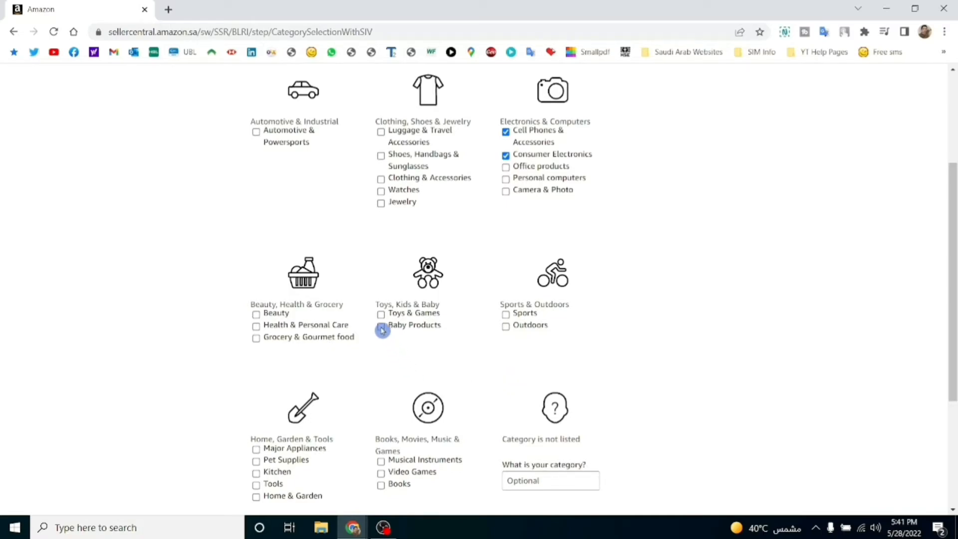
{"action": "left_click", "coordinate": [381, 326]}
{"action": "left_click", "coordinate": [382, 315]}
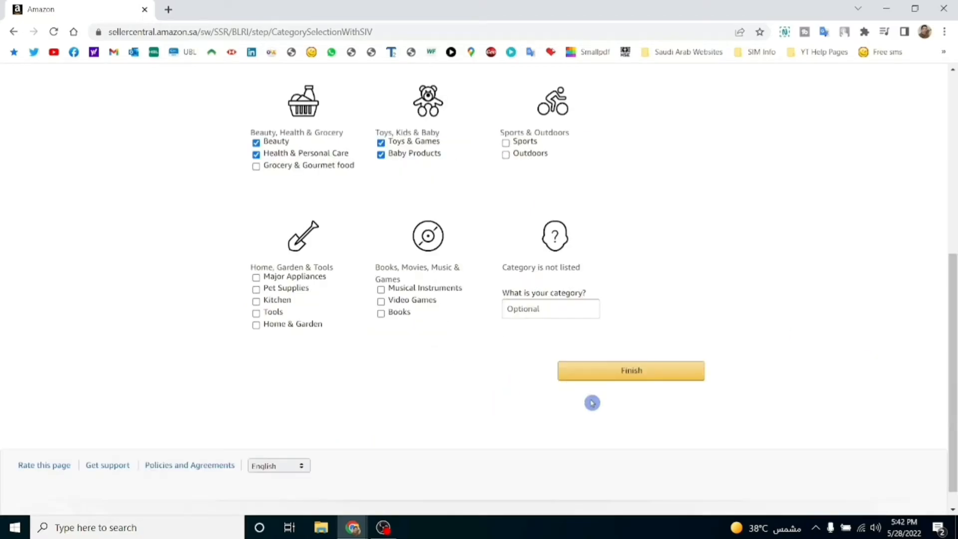
{"action": "left_click", "coordinate": [634, 372]}
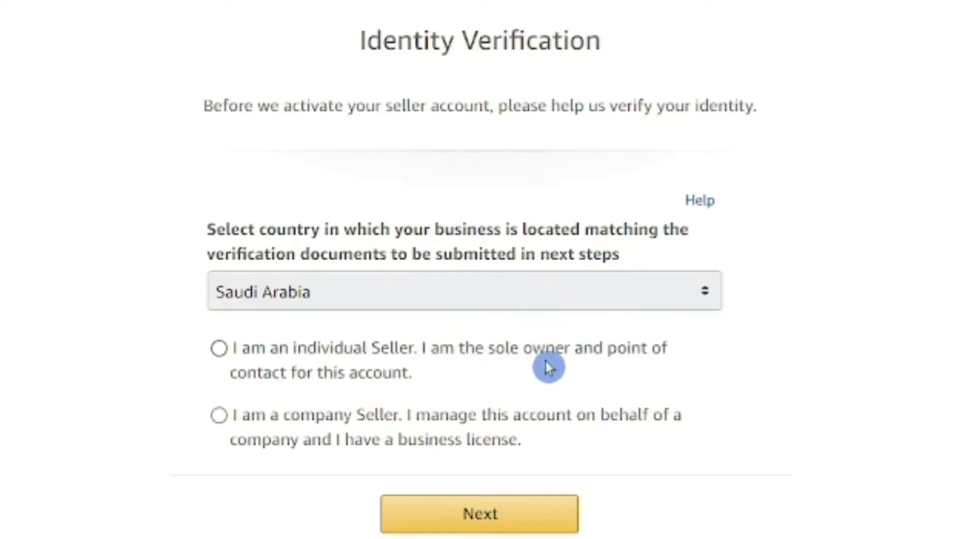
Keep Saudi Arabia as business country, select individual Seller, and continue to identity details.
{"action": "left_click", "coordinate": [674, 291]}
{"action": "left_click", "coordinate": [674, 291]}
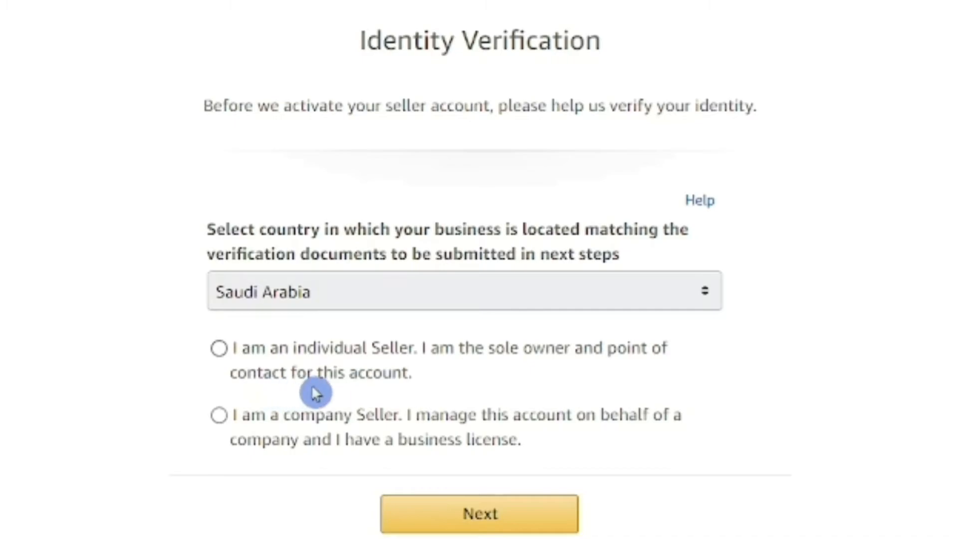
{"action": "left_click", "coordinate": [219, 349]}
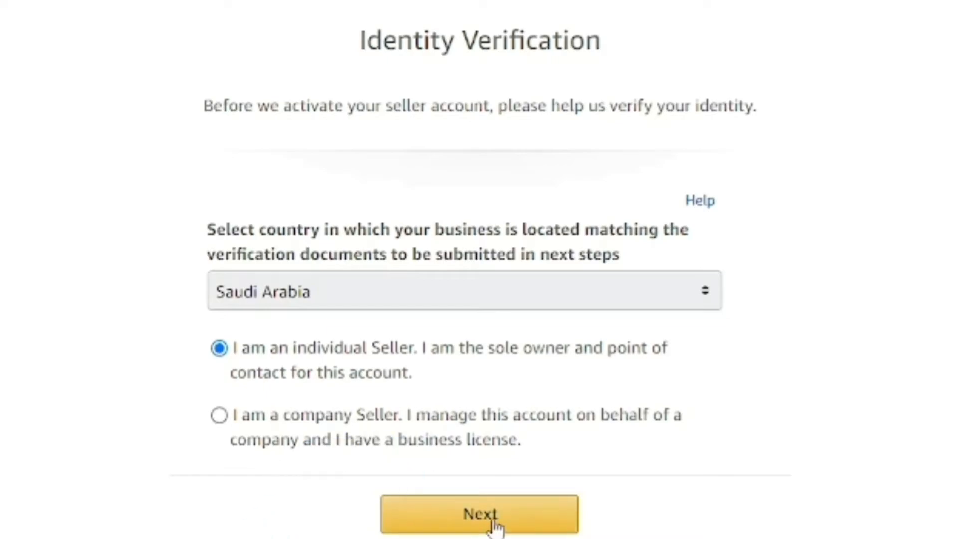
{"action": "left_click", "coordinate": [469, 517]}
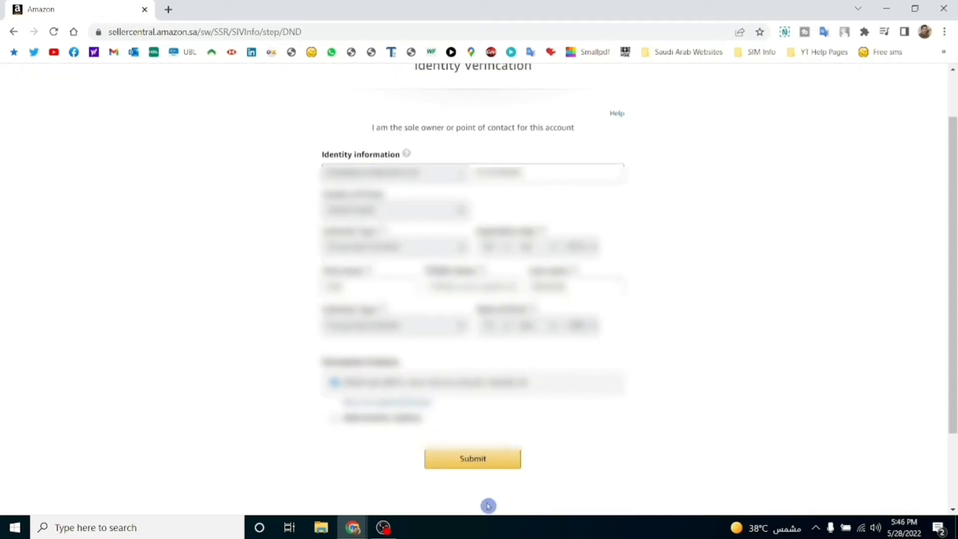
Submit the completed identity information form to reach the document upload step.
{"action": "left_click", "coordinate": [474, 467]}
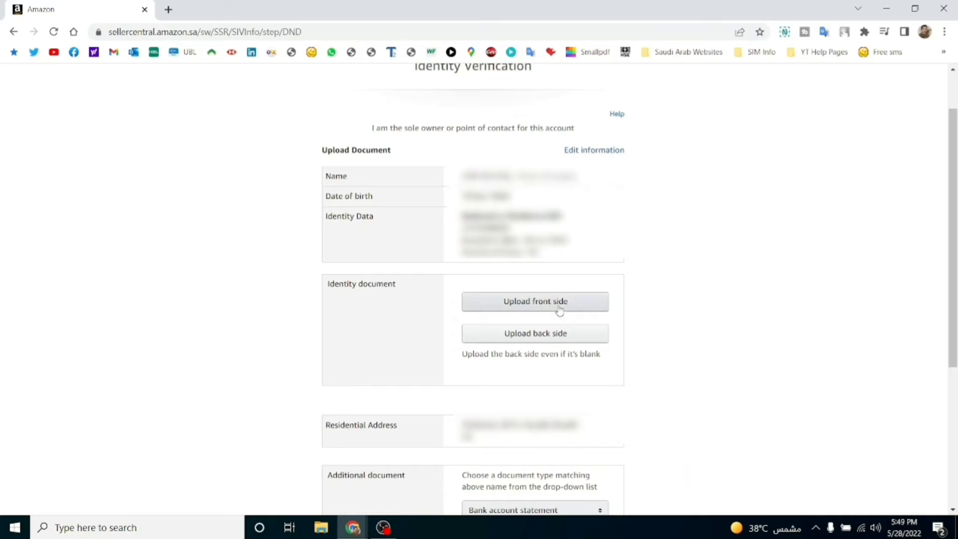
Upload the front side of the National or Residence ID after reviewing the uploading instructions.
{"action": "left_click", "coordinate": [560, 309]}
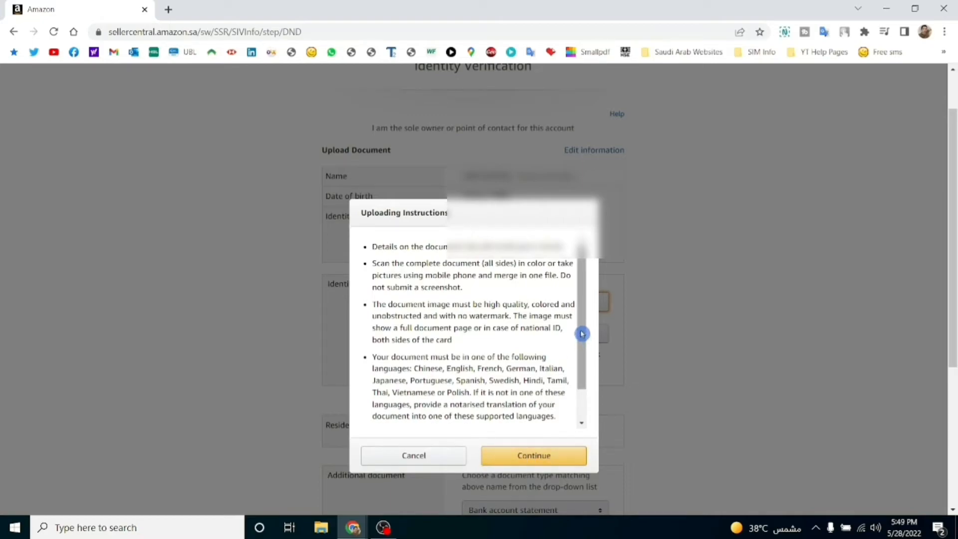
{"action": "left_click_drag", "start_coordinate": [581, 333], "coordinate": [525, 408]}
{"action": "left_click", "coordinate": [525, 456]}
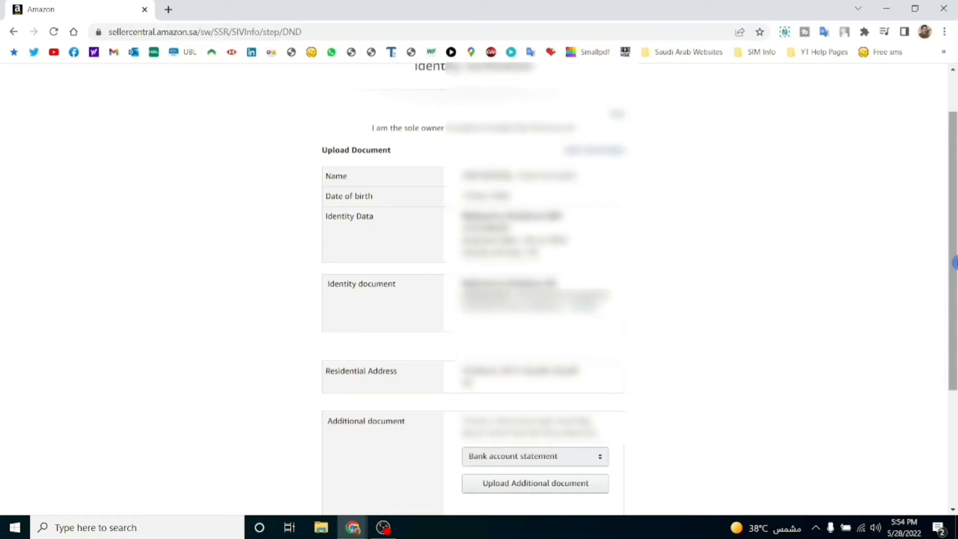
Scroll down to the Upload Additional document section of the page.
{"action": "left_click_drag", "start_coordinate": [953, 252], "coordinate": [954, 310]}
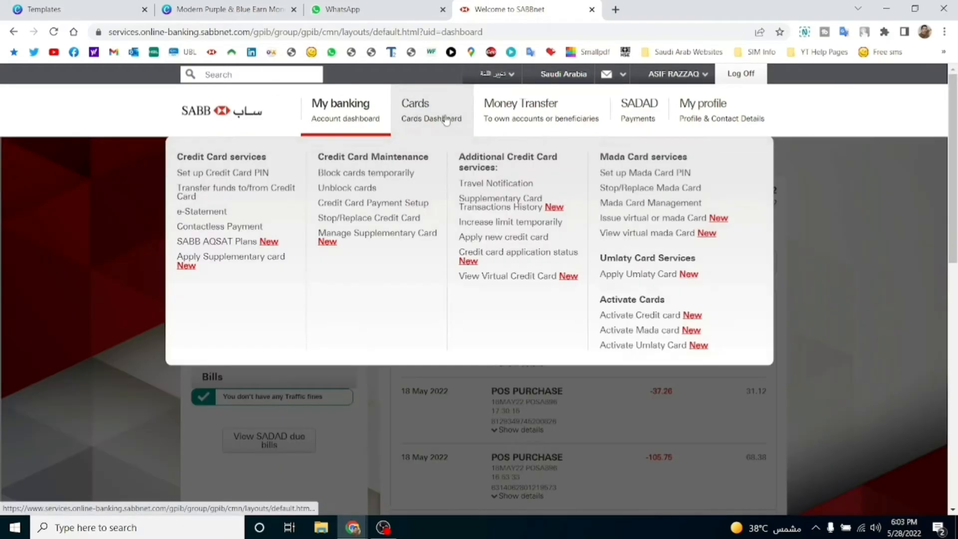
Download the 28 Feb 2022 statement from the SABB e-Statement page as statements.pdf.
{"action": "mouse_move", "coordinate": [367, 121]}
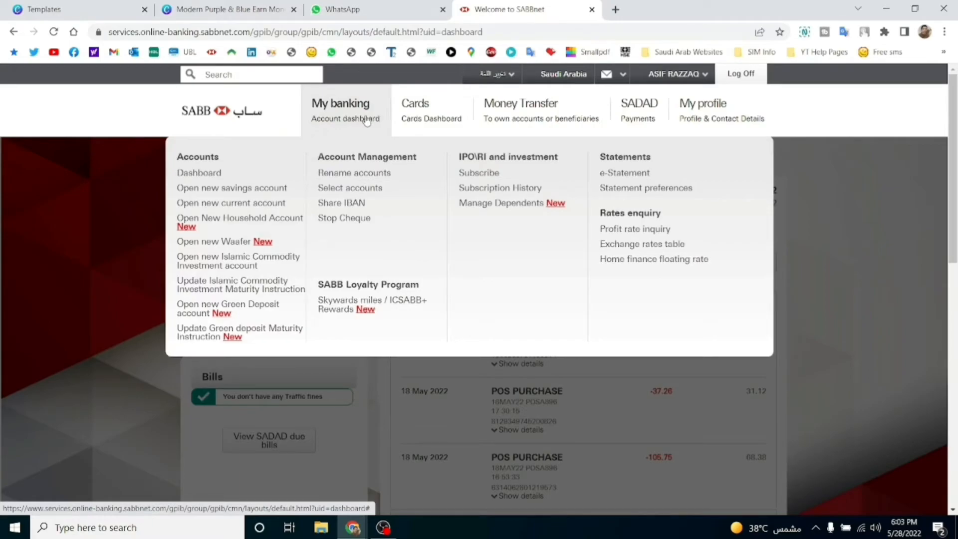
{"action": "left_click", "coordinate": [626, 177]}
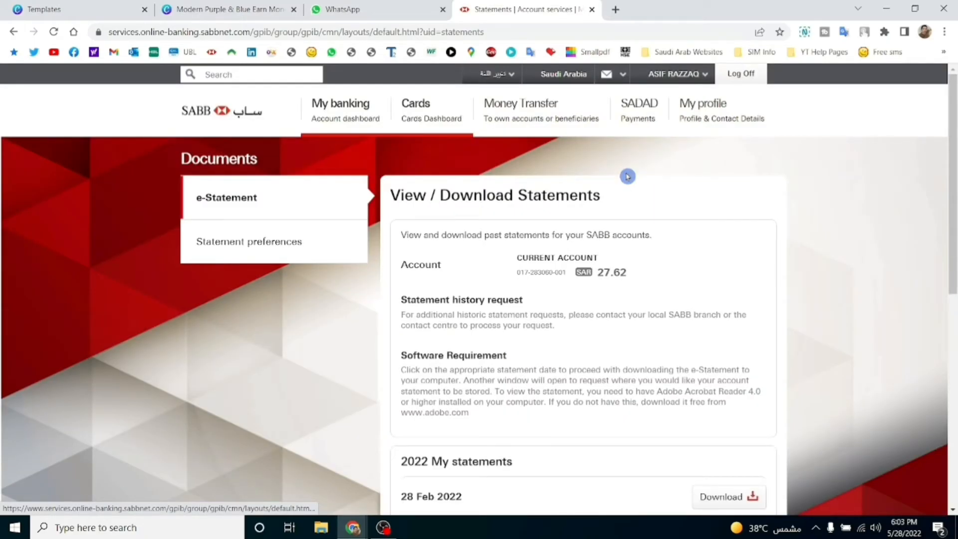
{"action": "left_click_drag", "start_coordinate": [953, 245], "coordinate": [953, 328]}
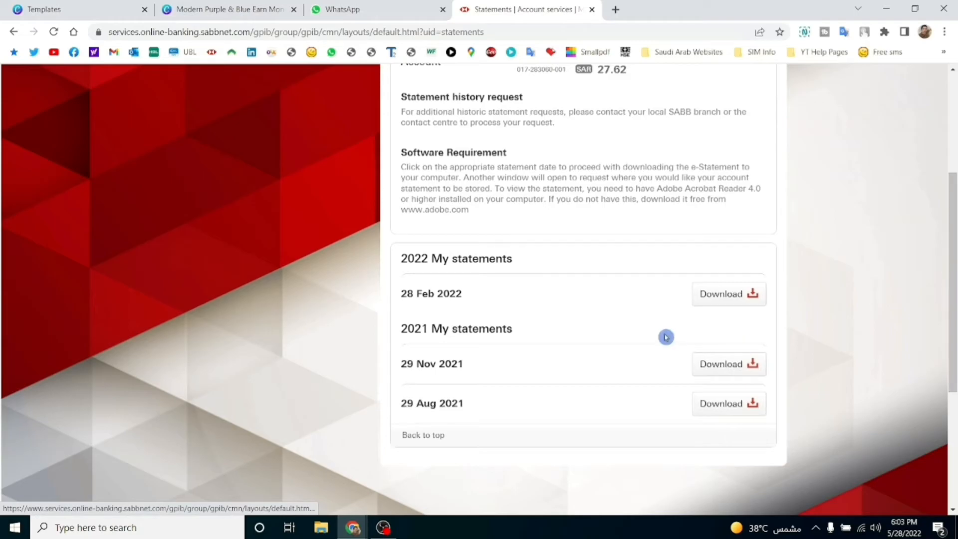
{"action": "left_click", "coordinate": [732, 298]}
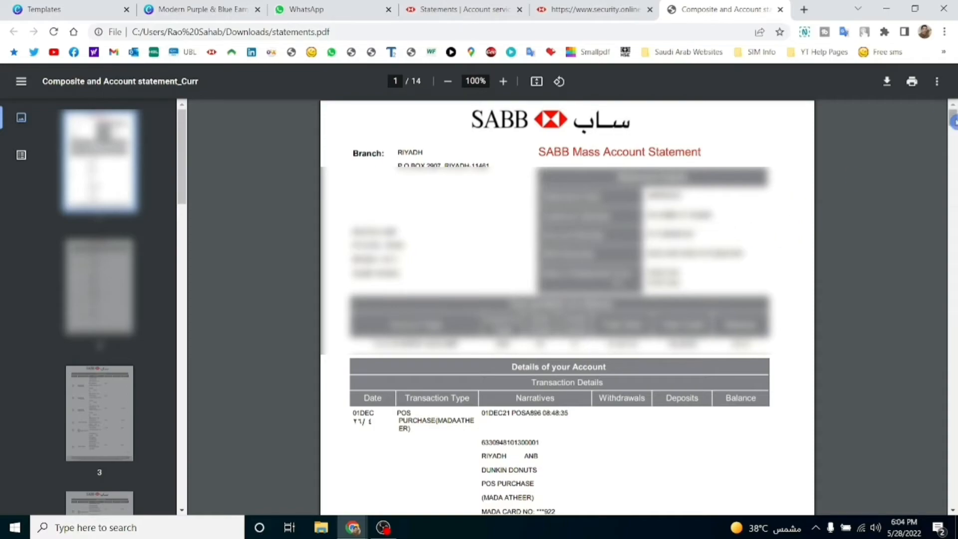
Scroll through all 14 pages of the statements.pdf bank statement.
{"action": "left_click_drag", "start_coordinate": [953, 120], "coordinate": [953, 164]}
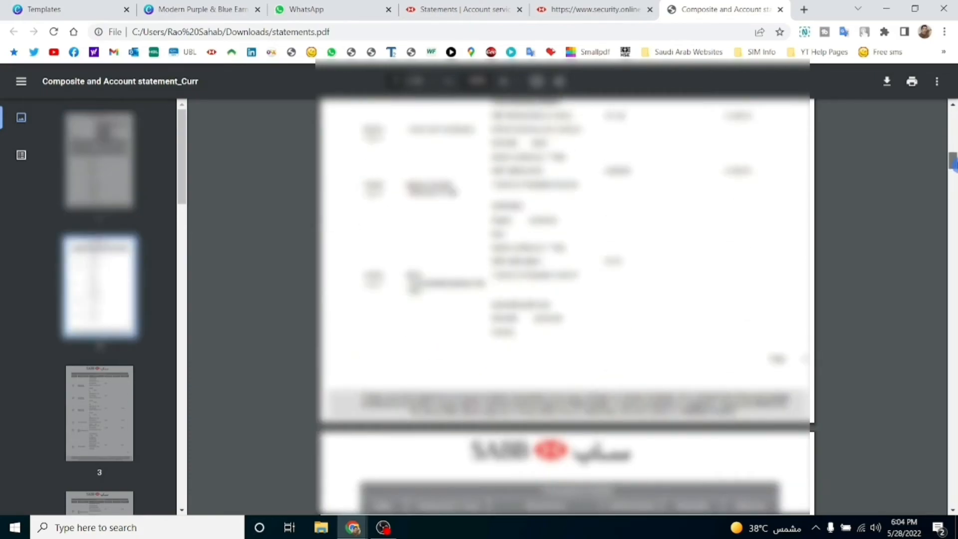
{"action": "left_click_drag", "start_coordinate": [953, 164], "coordinate": [952, 394]}
{"action": "scroll", "coordinate": [564, 304], "scroll_direction": "up", "scroll_amount": 5}
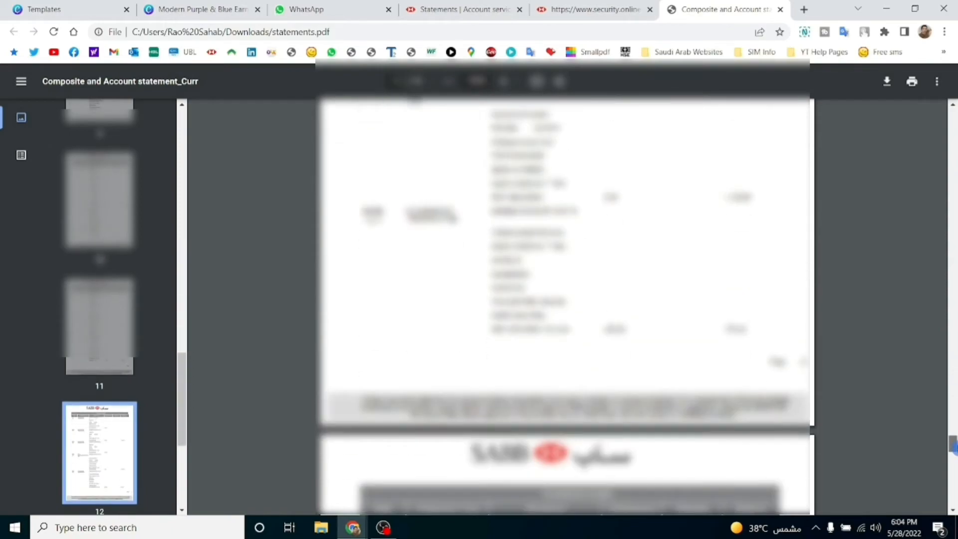
{"action": "left_click_drag", "start_coordinate": [956, 449], "coordinate": [954, 499]}
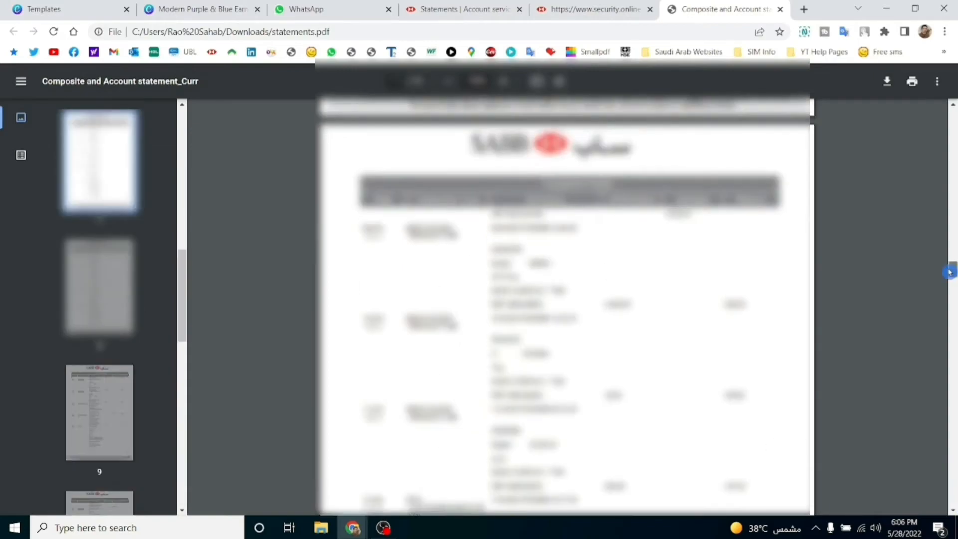
{"action": "scroll", "coordinate": [949, 272], "scroll_direction": "up", "scroll_amount": 5}
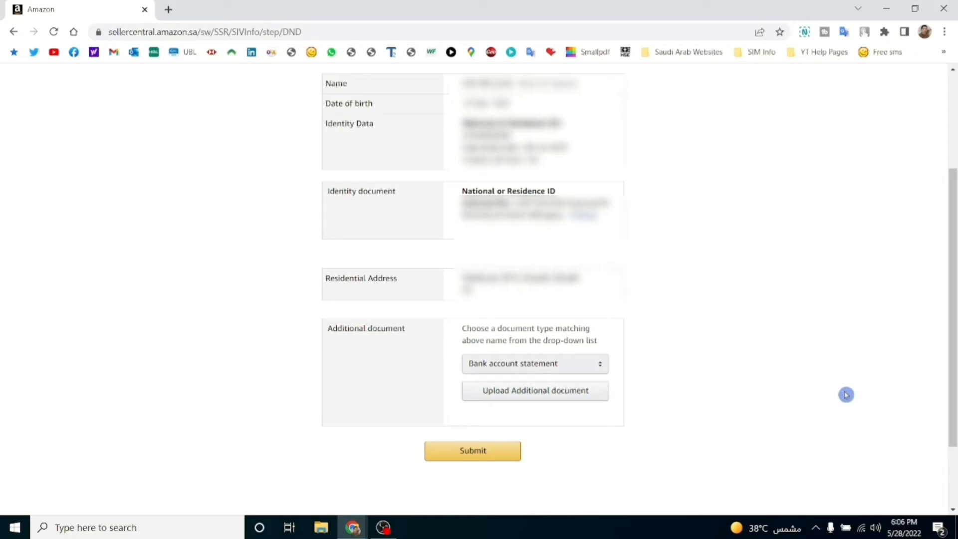
Attach statements.pdf as the bank account statement and confirm submitting the identity details.
{"action": "left_click", "coordinate": [565, 397]}
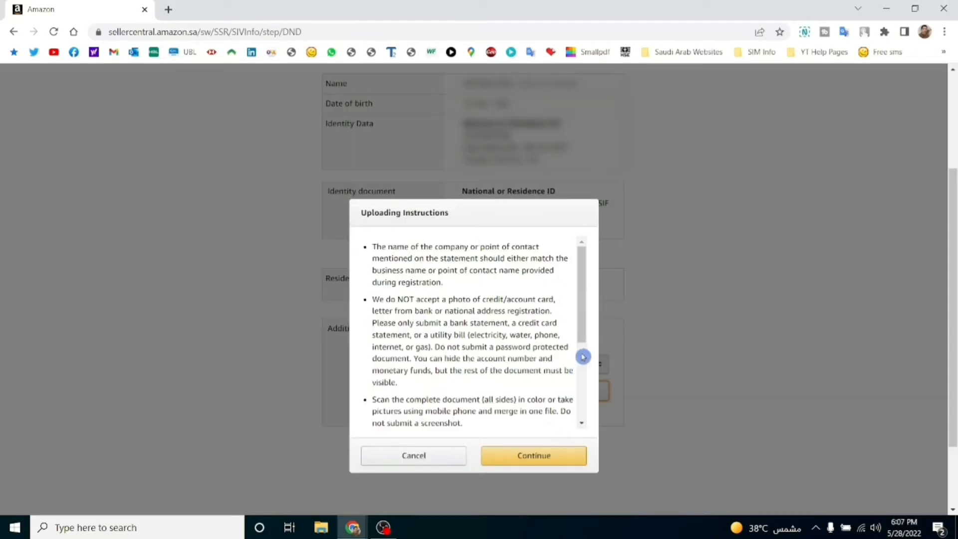
{"action": "left_click_drag", "start_coordinate": [578, 310], "coordinate": [585, 393]}
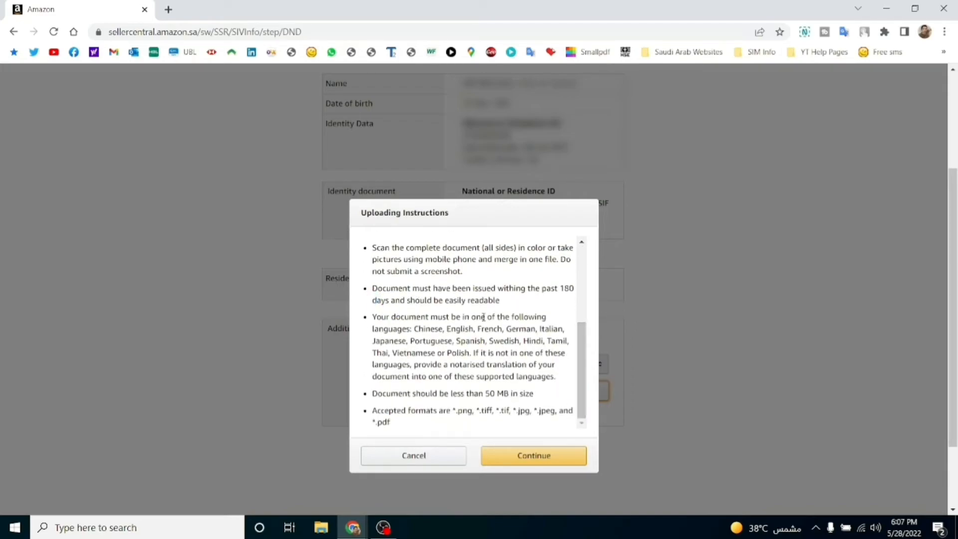
{"action": "left_click_drag", "start_coordinate": [588, 366], "coordinate": [580, 246]}
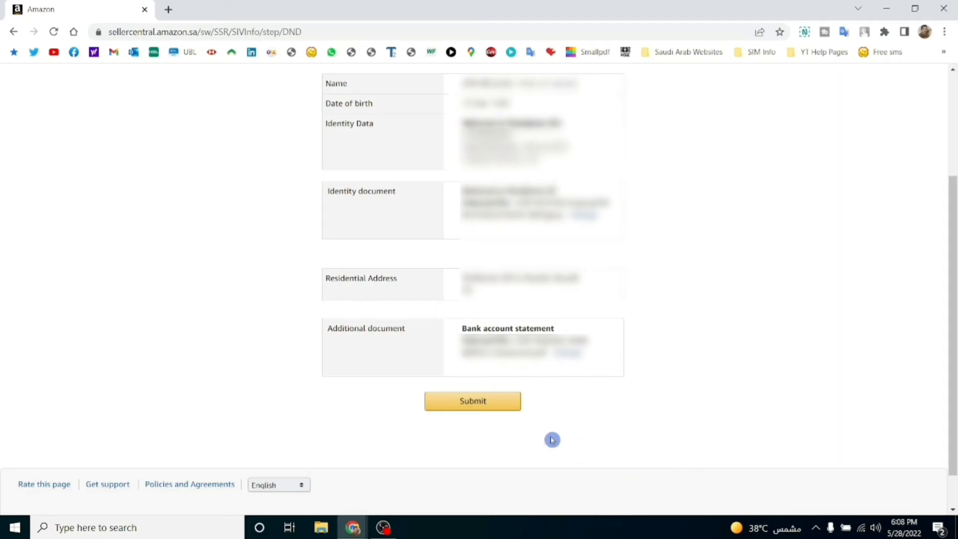
{"action": "left_click", "coordinate": [471, 404]}
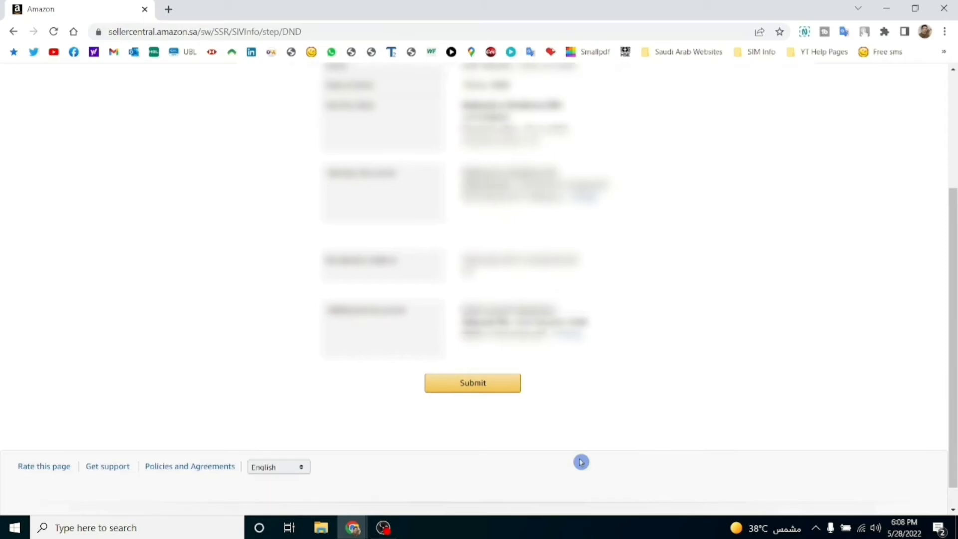
{"action": "left_click", "coordinate": [473, 384]}
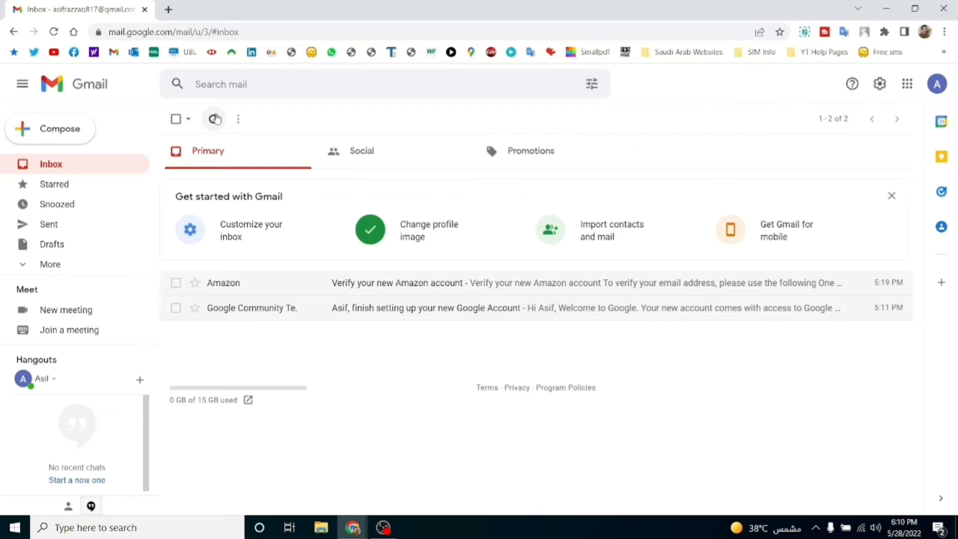
Refresh the inbox, open the Amazon Marketplace email and switch to its selling-journey page.
{"action": "left_click", "coordinate": [215, 118]}
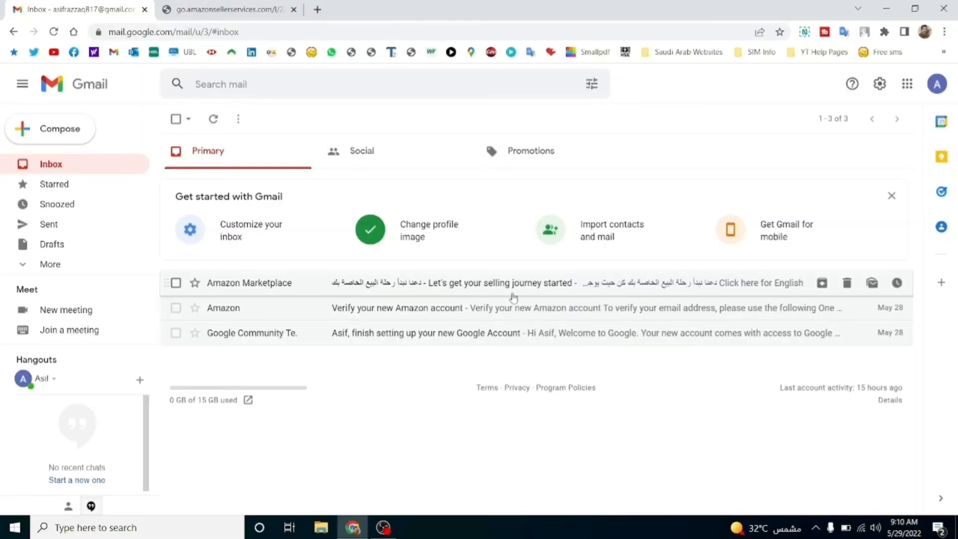
{"action": "left_click", "coordinate": [478, 287]}
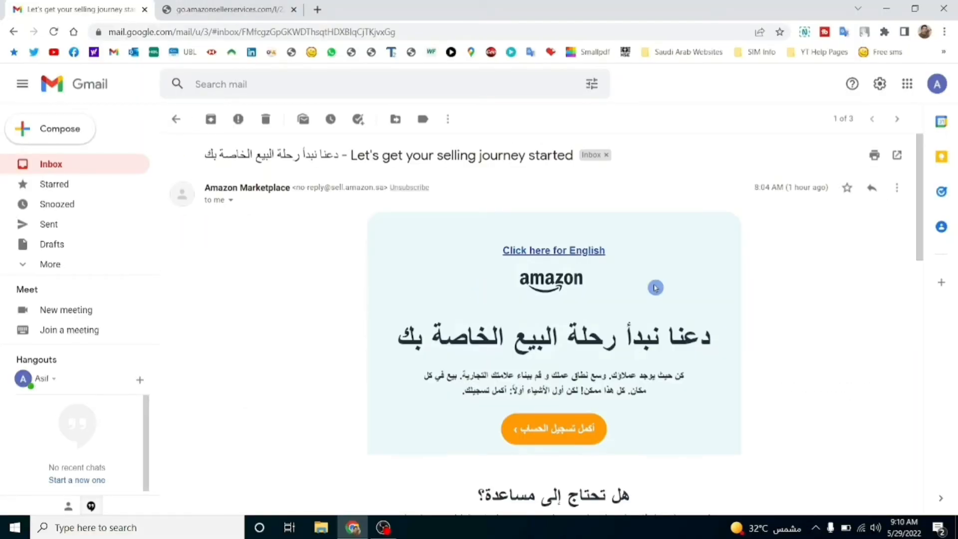
{"action": "left_click", "coordinate": [227, 10]}
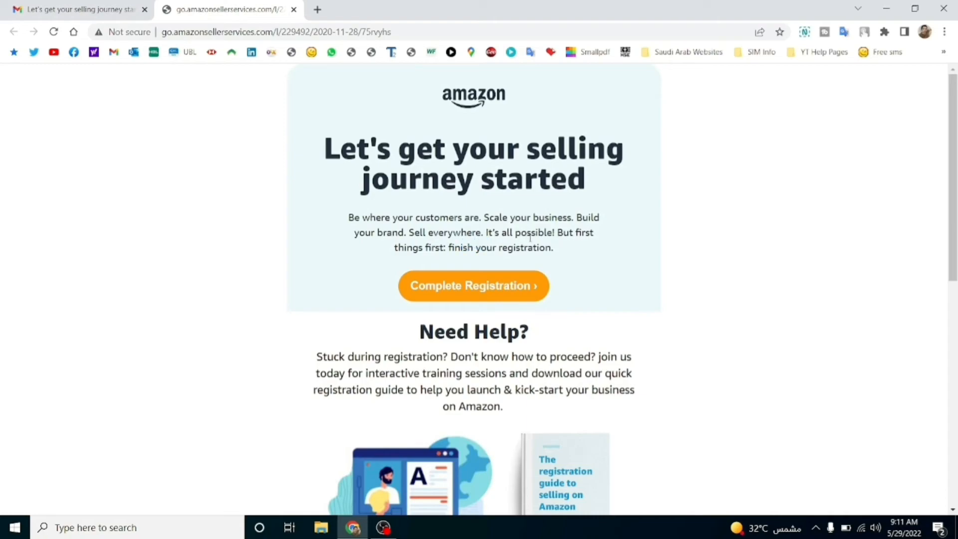
Complete registration sign-in, decline saving the password, and verify the mobile number with the one-time password.
{"action": "left_click", "coordinate": [486, 272]}
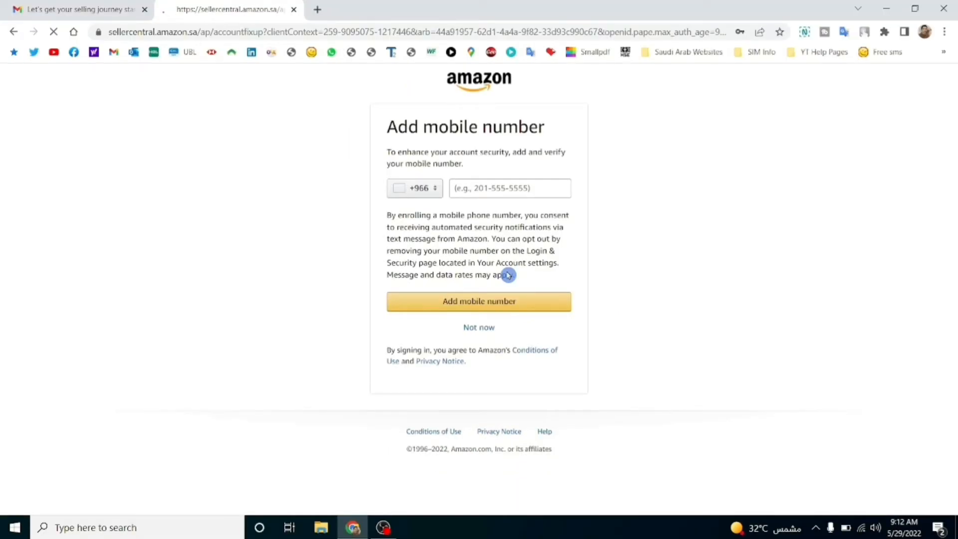
{"action": "left_click", "coordinate": [484, 190]}
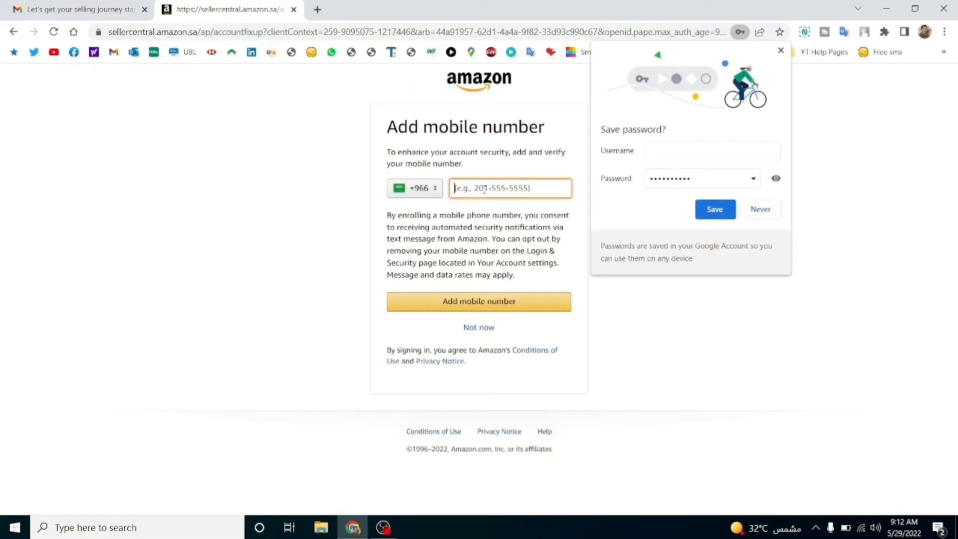
{"action": "left_click", "coordinate": [767, 210]}
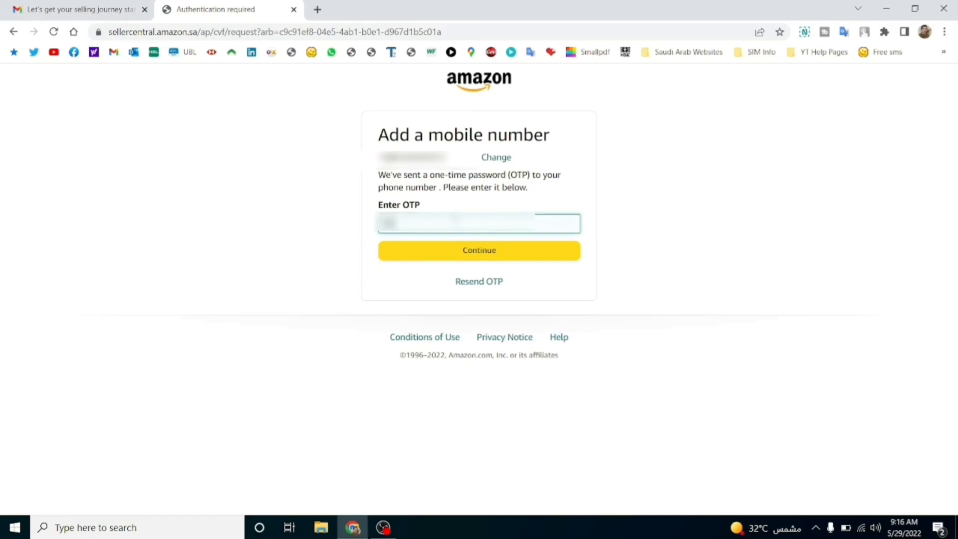
{"action": "left_click", "coordinate": [470, 254]}
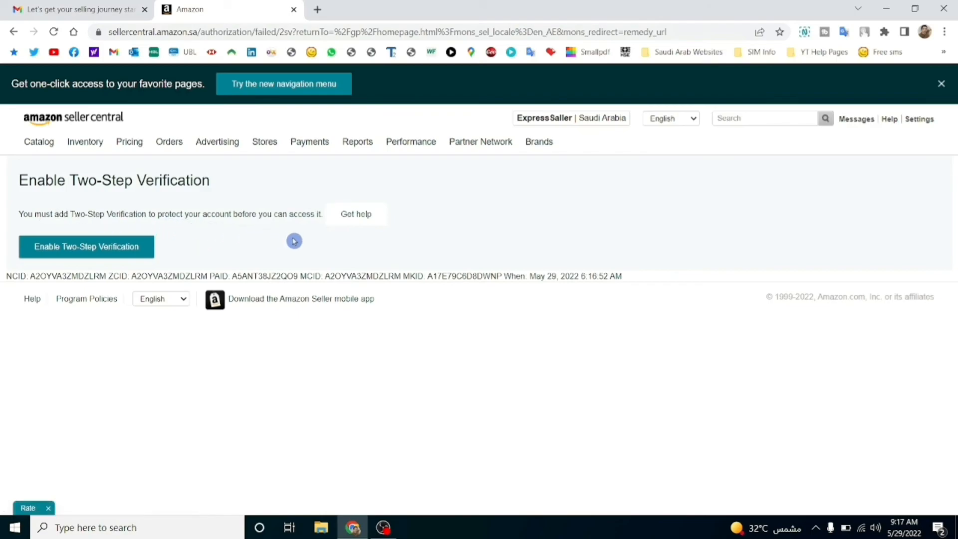
Start two-step verification enrollment and begin entering the SMS authenticator phone number.
{"action": "left_click", "coordinate": [85, 251]}
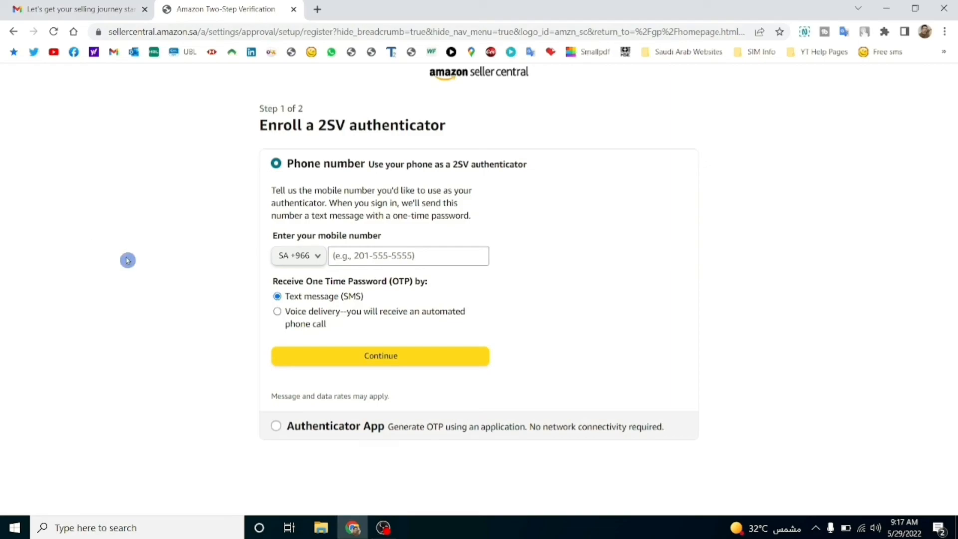
{"action": "left_click", "coordinate": [357, 252]}
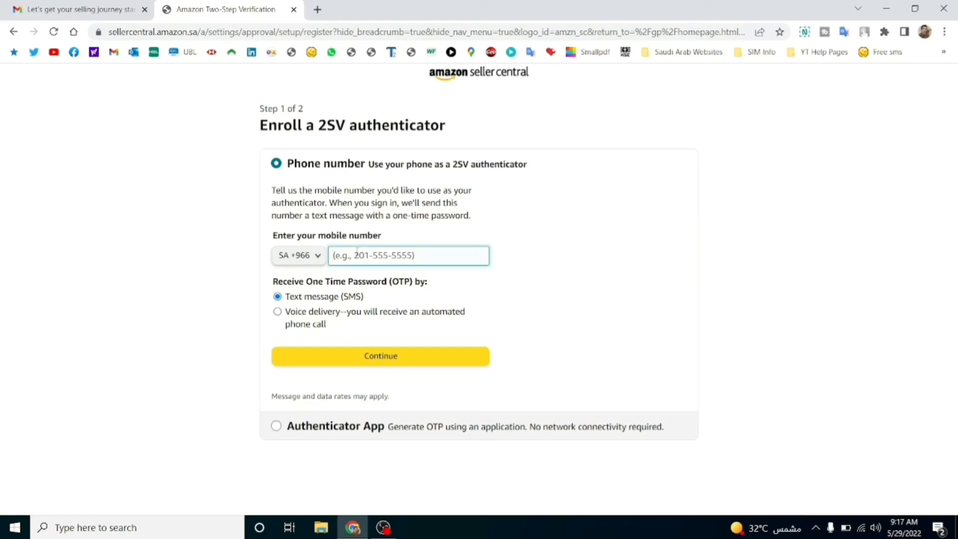
{"action": "type", "text": "5"}
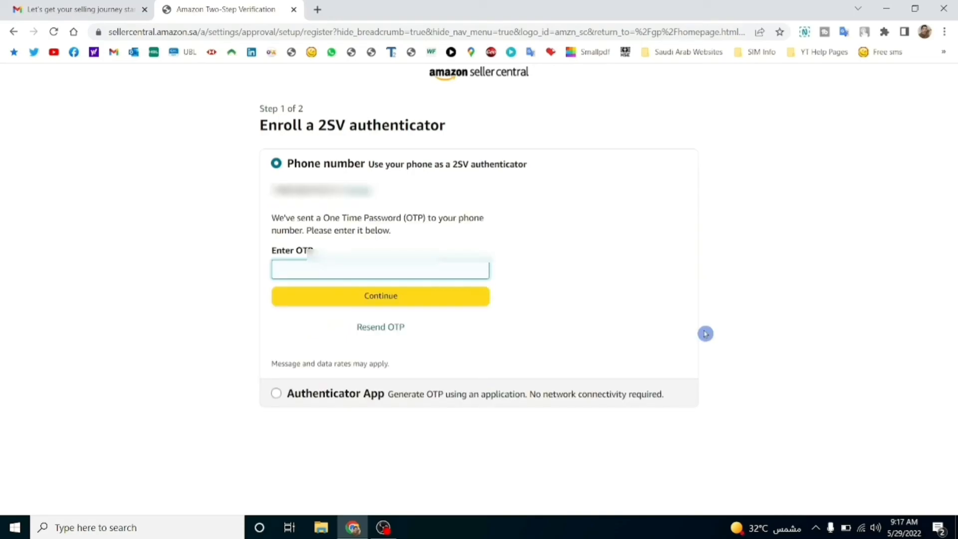